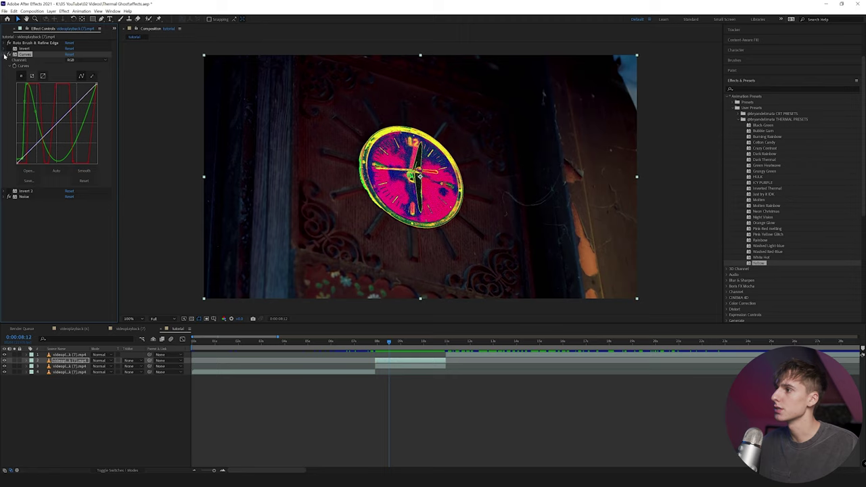
- Preview the thermal clock clip in the tutorial composition, starting shortly before the clip begins
click(373, 343)
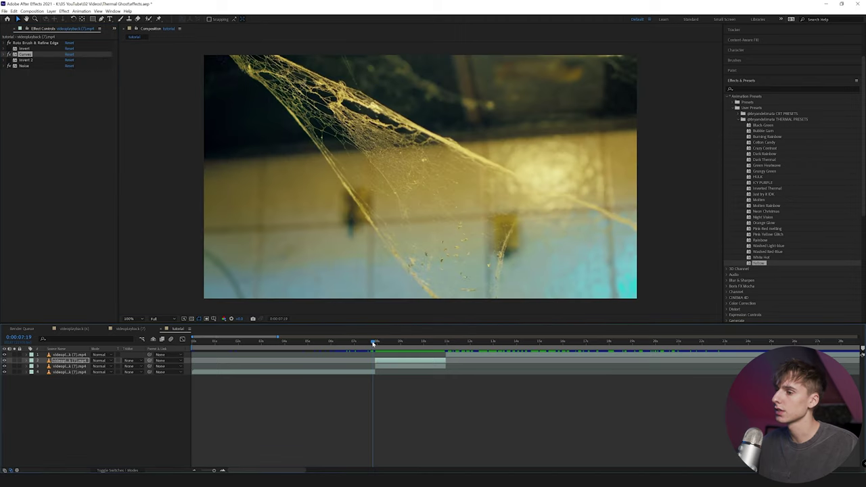
key(space)
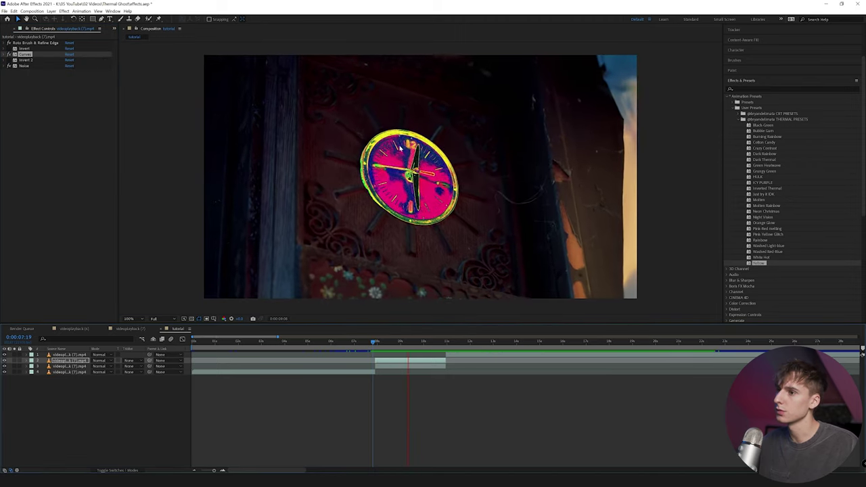
key(space)
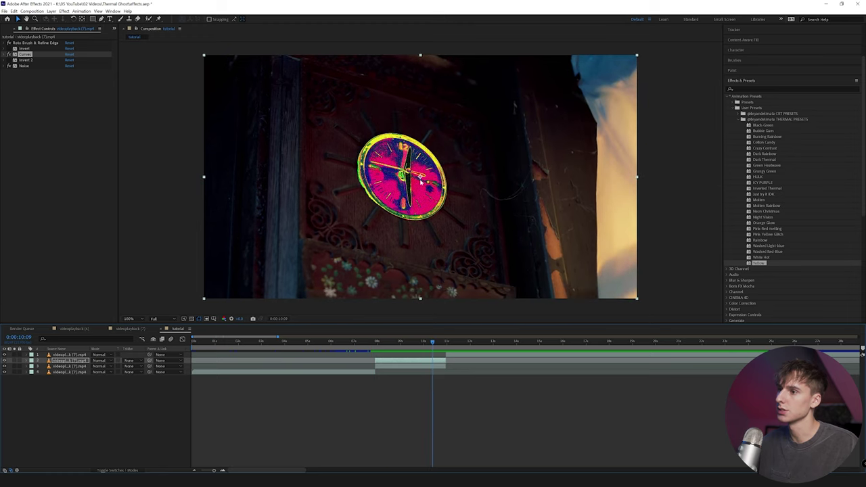
key(space)
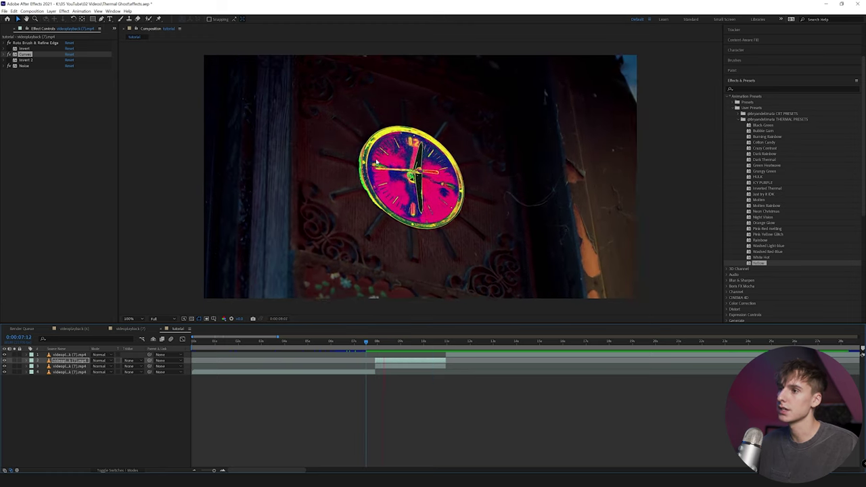
key(space)
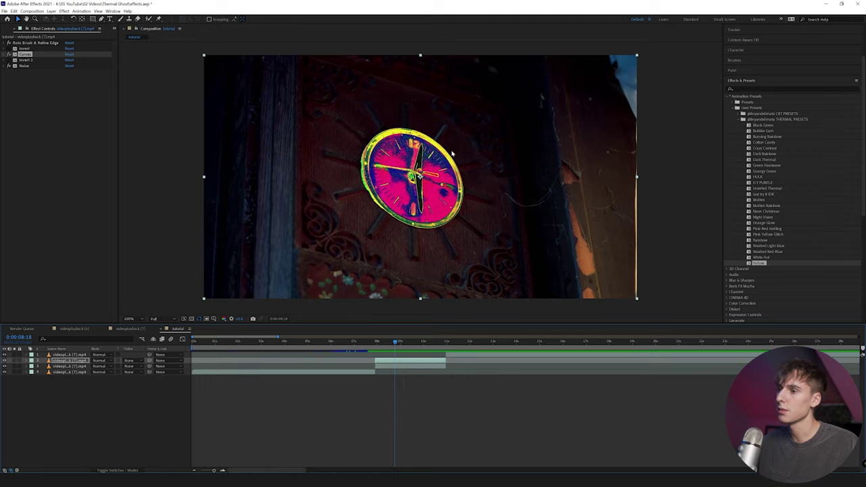
- Preview the thermal hand shot in the videoplayback (7) composition from just before the clip begins
drag(244, 470, 354, 471)
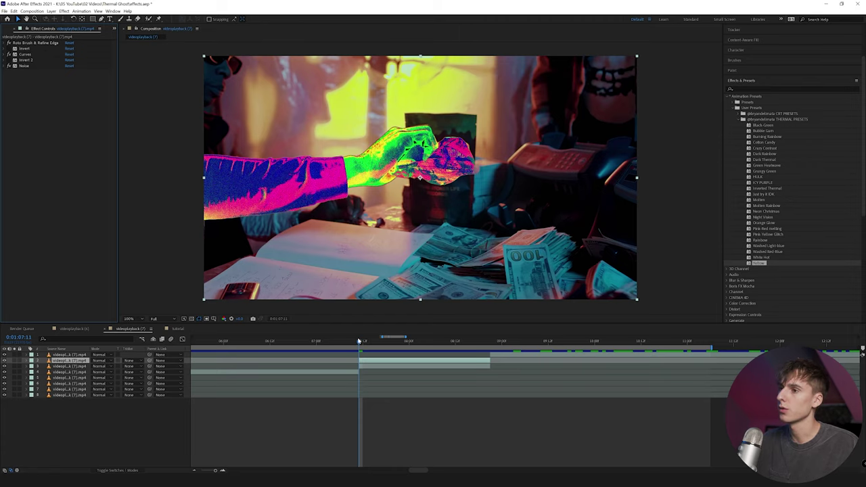
key(space)
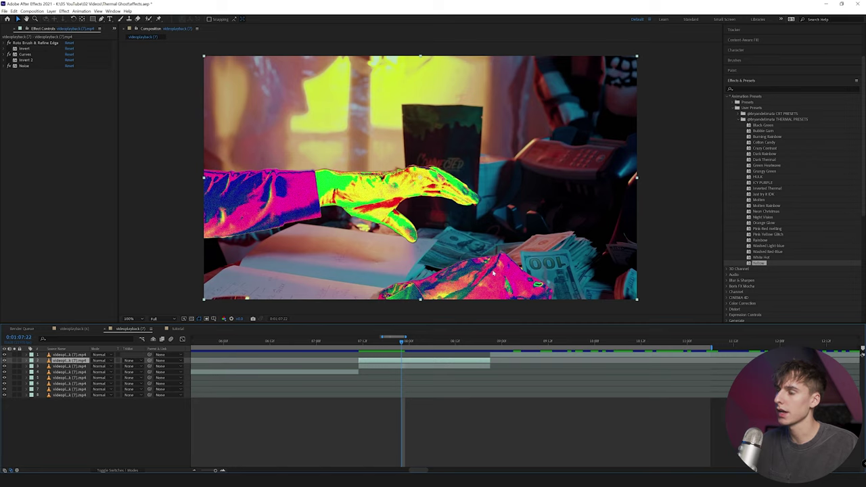
drag(403, 341, 403, 323)
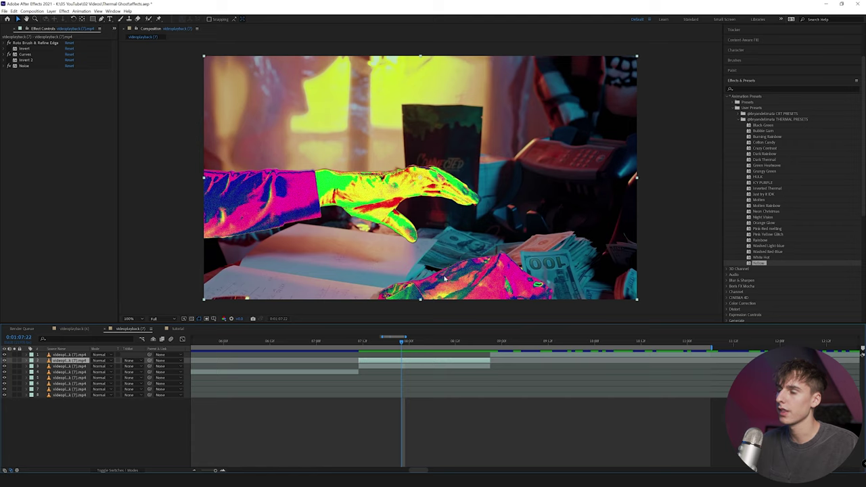
drag(399, 345, 351, 348)
key(space)
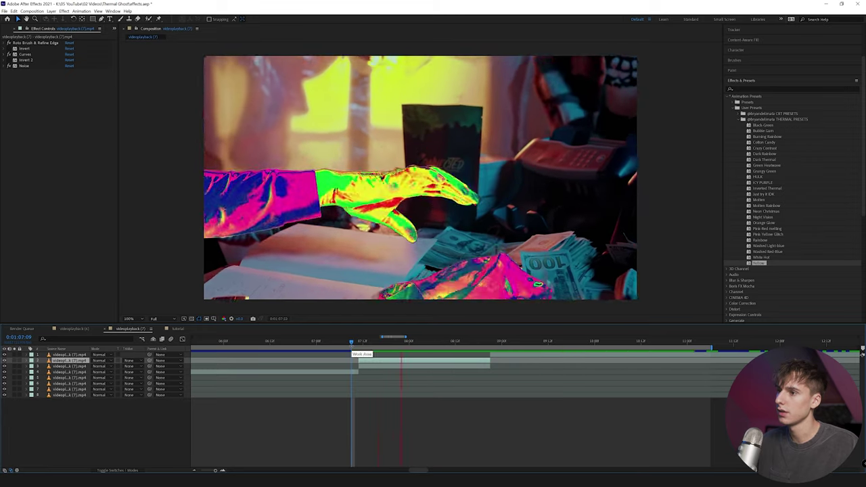
key(space)
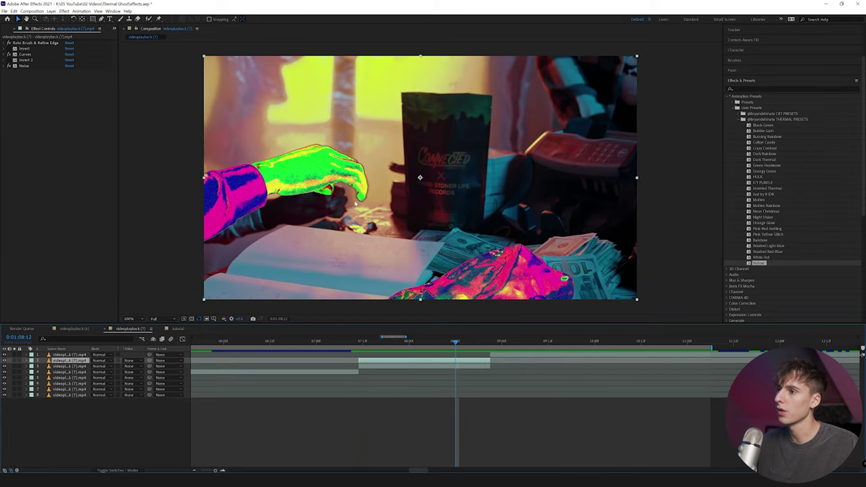
- Duplicate the thermal hand layer (layer 2) in the videoplayback (7) composition
click(357, 344)
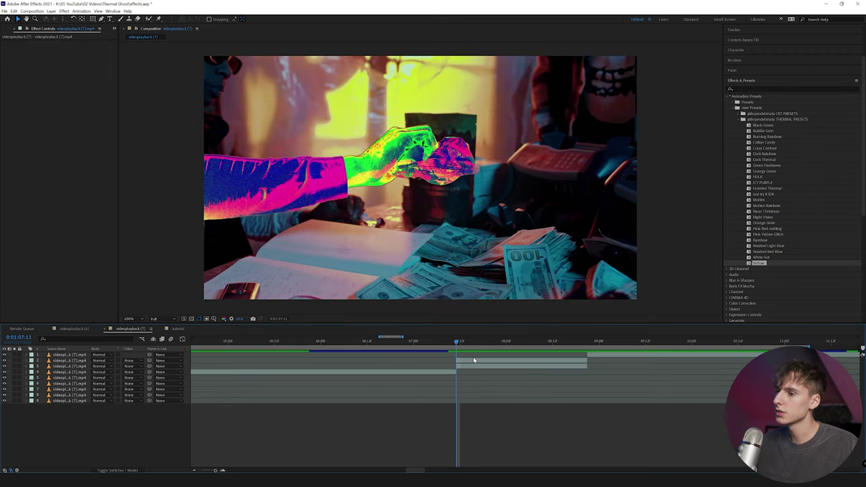
click(473, 359)
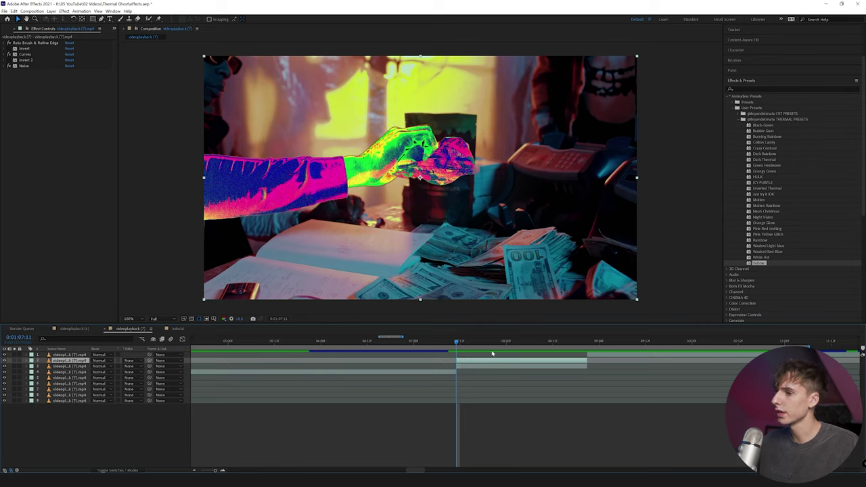
click(472, 363)
key(ctrl+d)
- Apply the Echo effect to the lower of the two thermal hand layers, layer 3
click(476, 364)
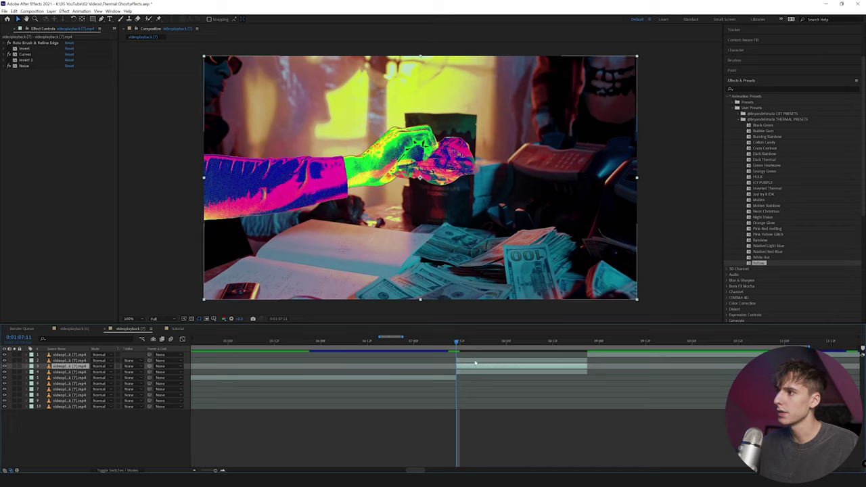
click(473, 361)
click(473, 366)
click(746, 89)
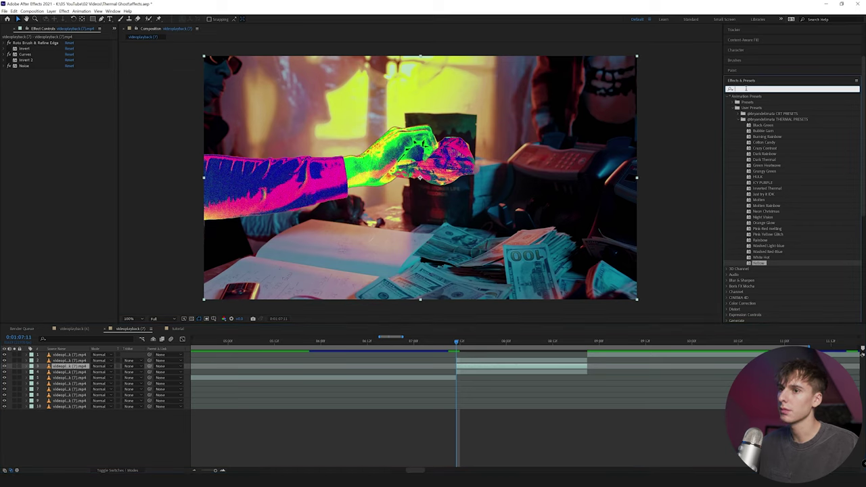
text(echo)
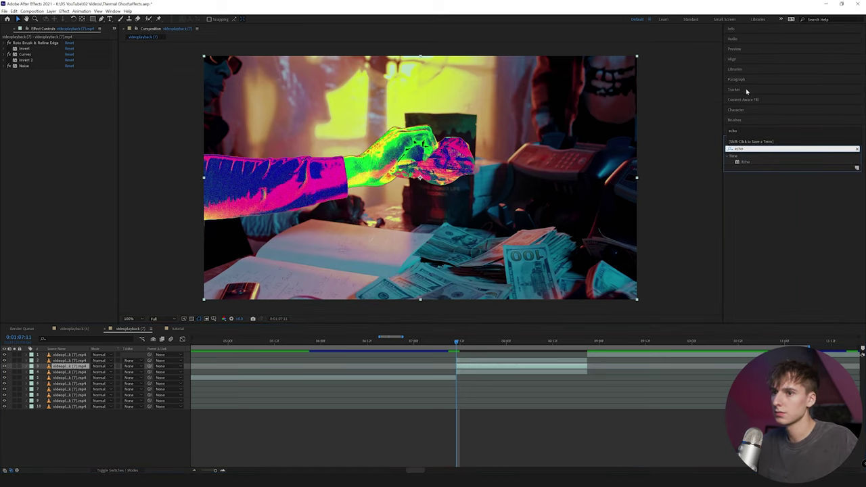
drag(744, 162, 521, 369)
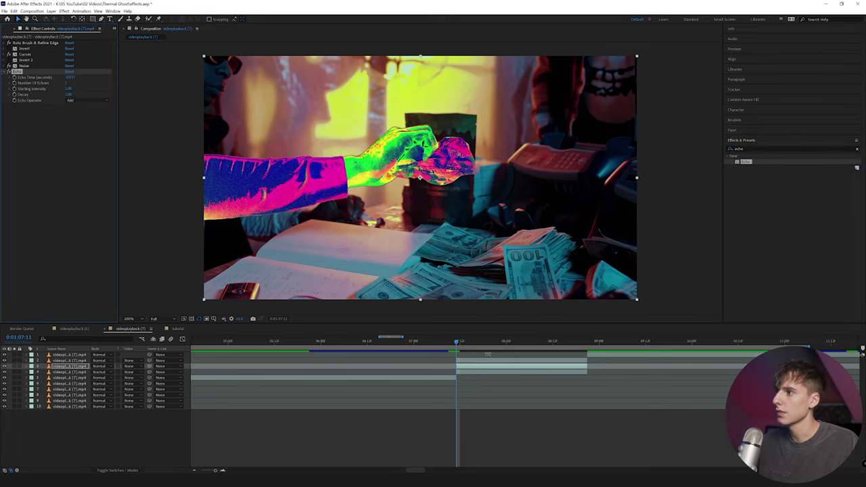
- Set Echo's Number of Echoes to 5 and its Echo Operator to Composite in Back
click(69, 83)
text(5)
click(60, 185)
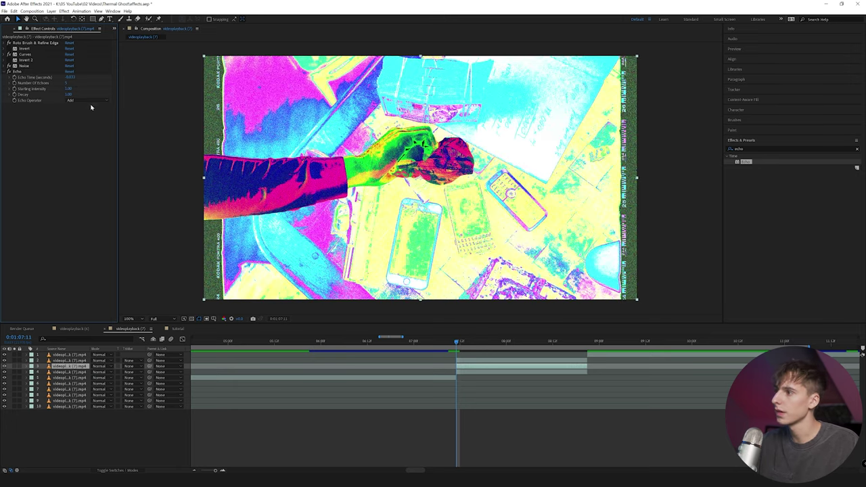
click(90, 102)
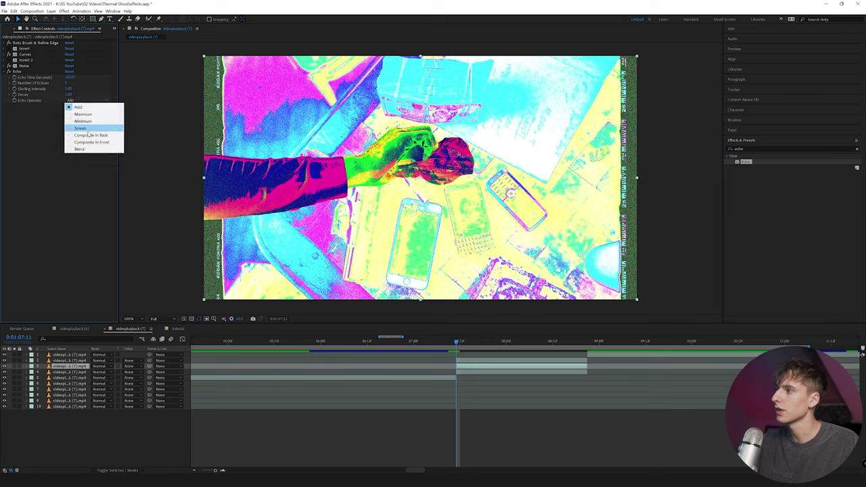
click(89, 134)
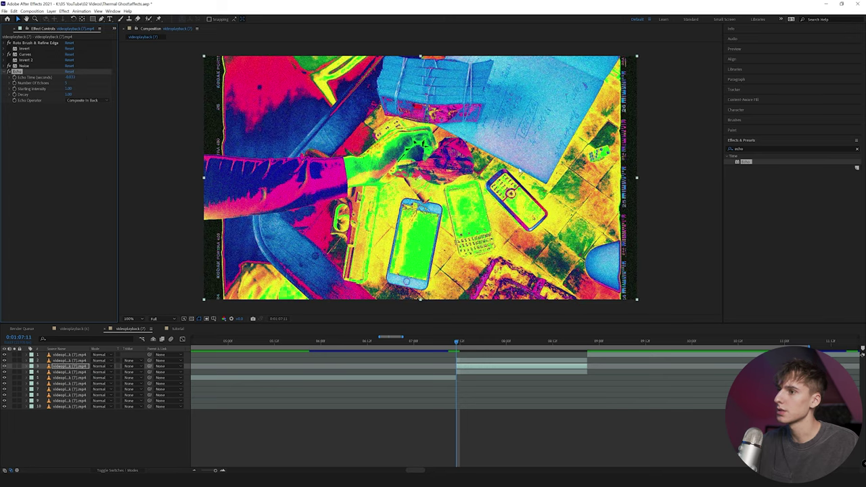
- Keyframe Number of Echoes at 0 on the clip's first frame and at 5 five frames further on
drag(451, 349, 436, 348)
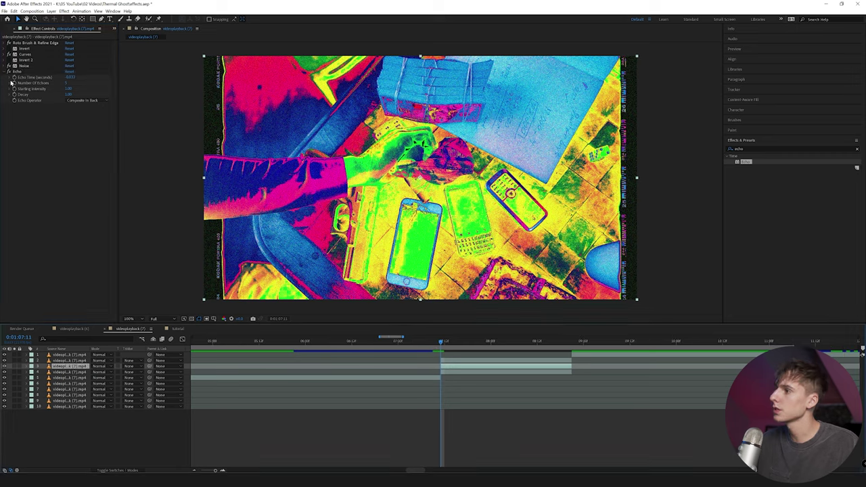
click(14, 83)
click(68, 82)
click(62, 134)
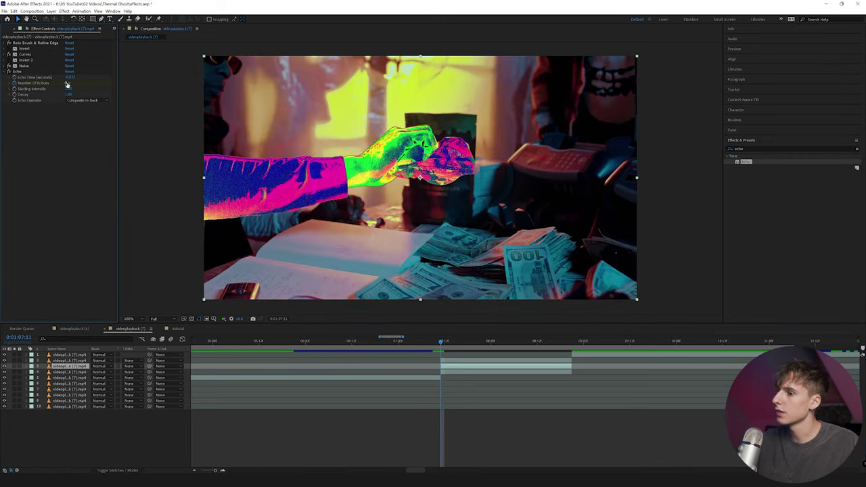
click(775, 49)
click(765, 59)
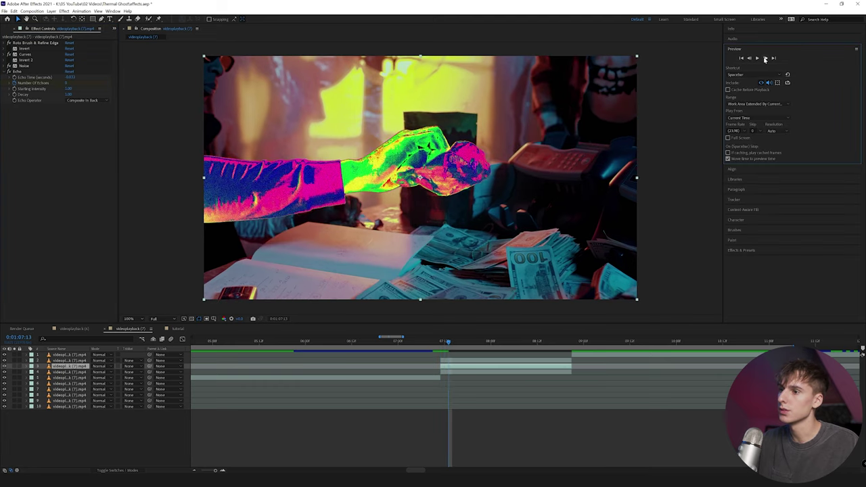
click(70, 83)
click(44, 183)
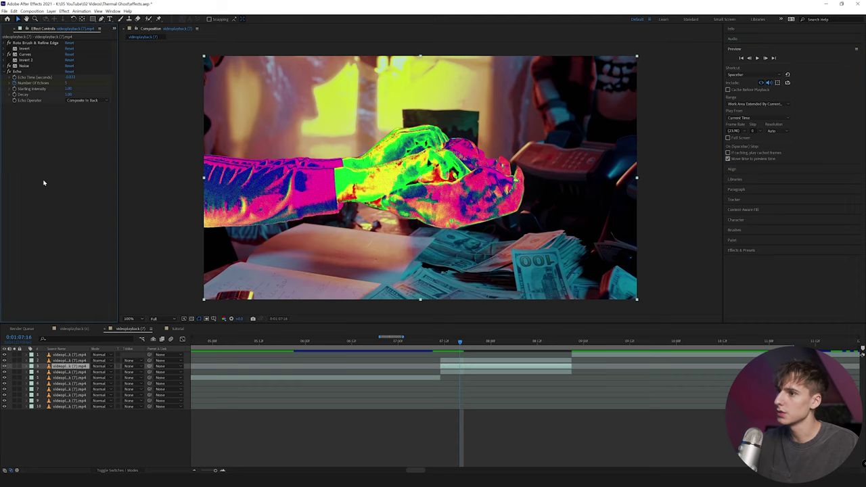
- Preview the animated echo trail from just before the clip, and return to the clip's first frame
click(433, 342)
key(space)
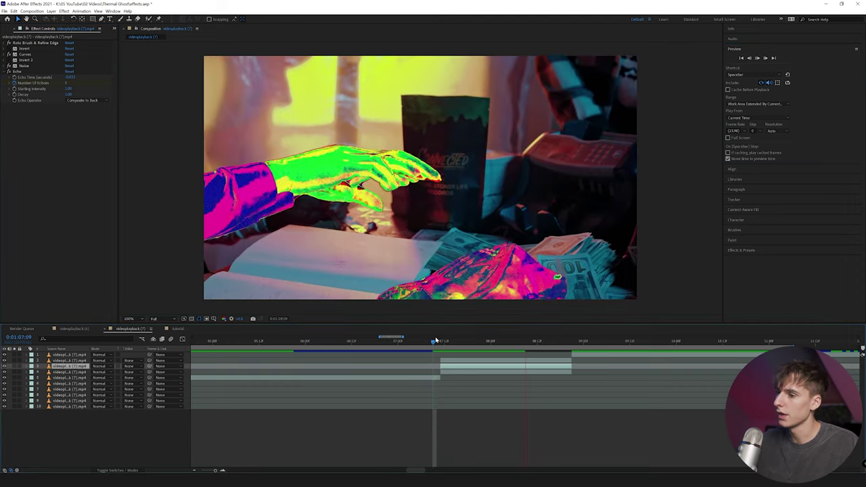
click(441, 342)
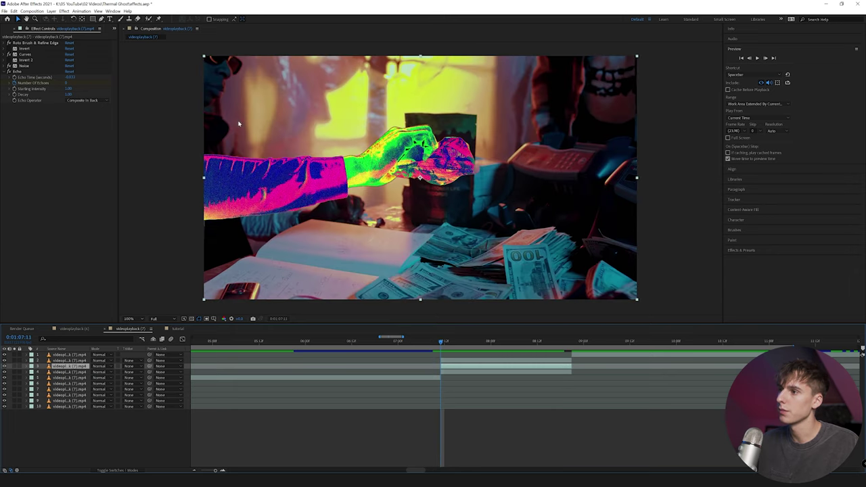
mouse_move(441, 343)
mouse_down()
mouse_move(513, 350)
mouse_move(441, 351)
mouse_up()
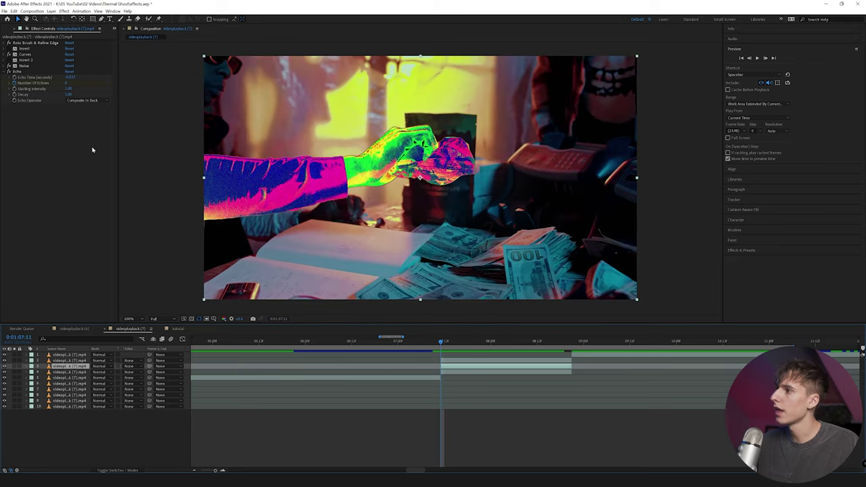
- Lower the Decay value of the Echo effect on layer 3 so the echoes fade out
click(71, 95)
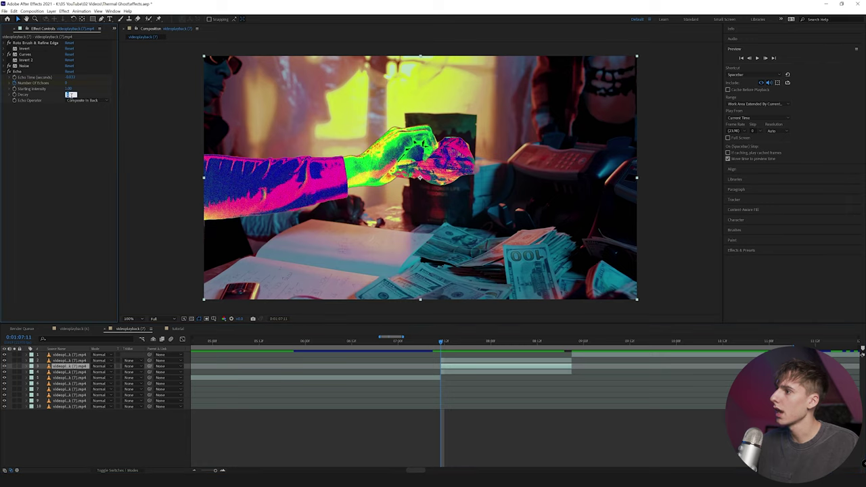
click(50, 156)
drag(68, 96, 69, 95)
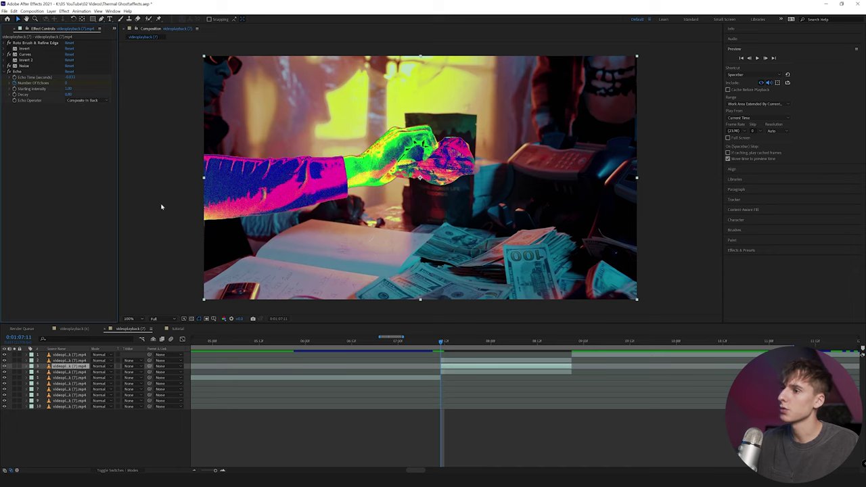
- Scrub into the hand clip and play it back to check the fading echoes
drag(442, 343, 471, 331)
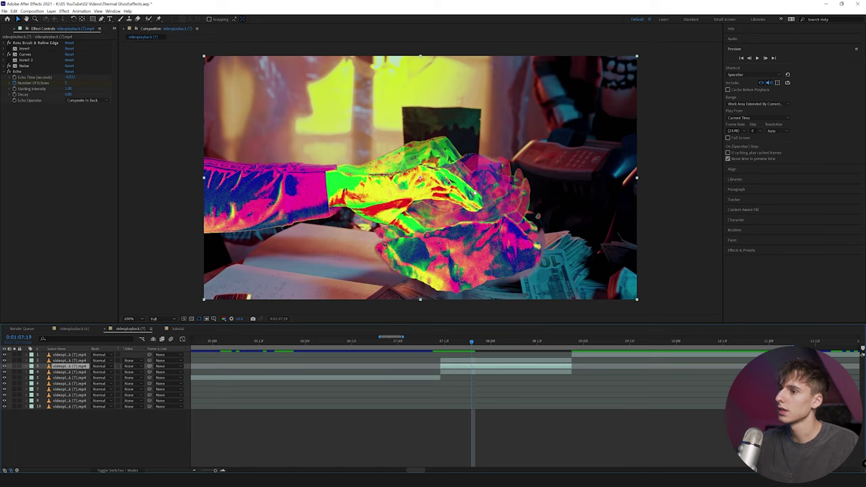
drag(441, 343, 439, 345)
key(space)
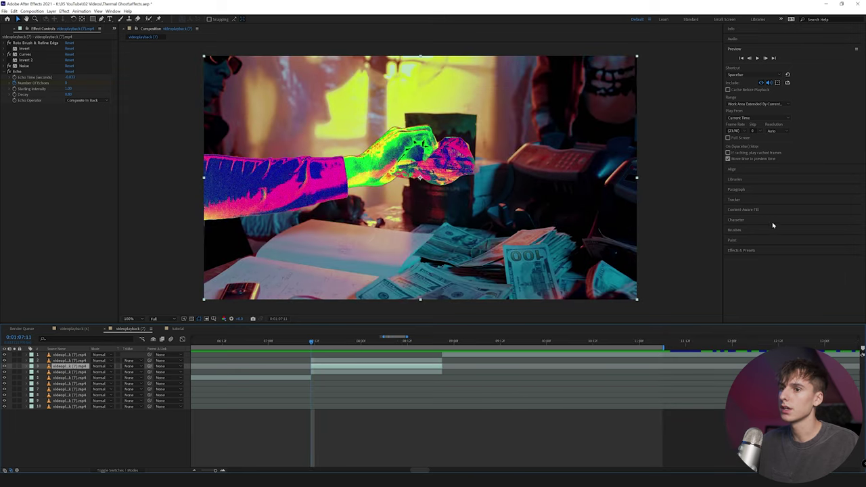
- Apply Directional Blur to the echo layer and set its Blur Length to 20
click(742, 250)
click(752, 149)
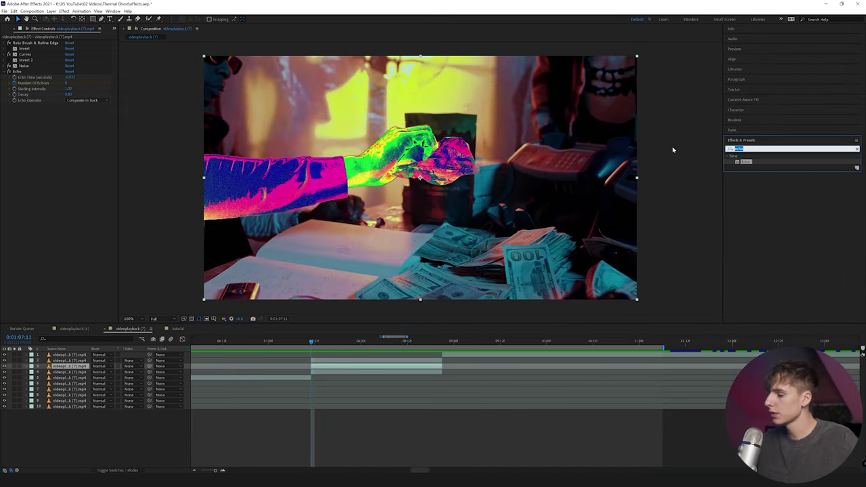
text(dire)
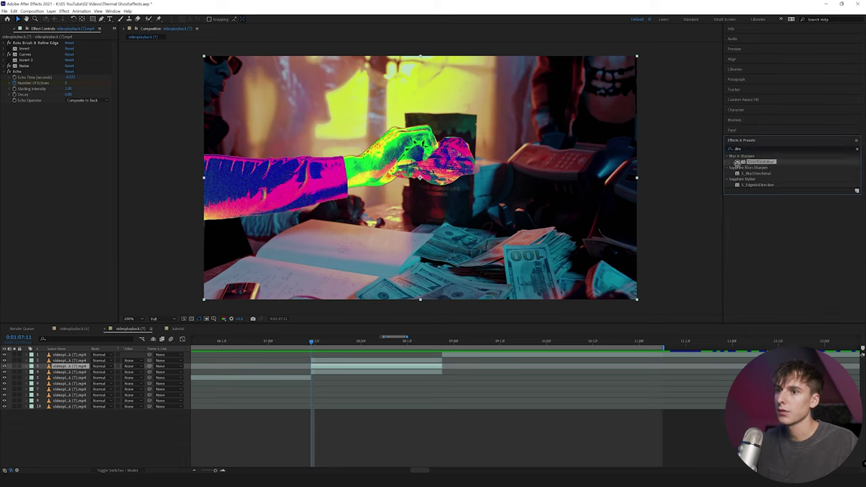
drag(738, 157, 329, 368)
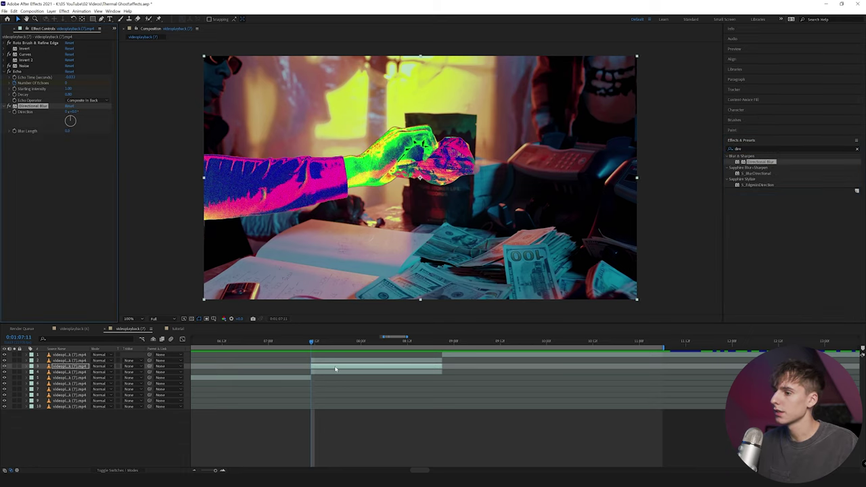
mouse_move(68, 130)
mouse_down()
mouse_move(115, 128)
mouse_move(71, 120)
mouse_move(79, 122)
mouse_up()
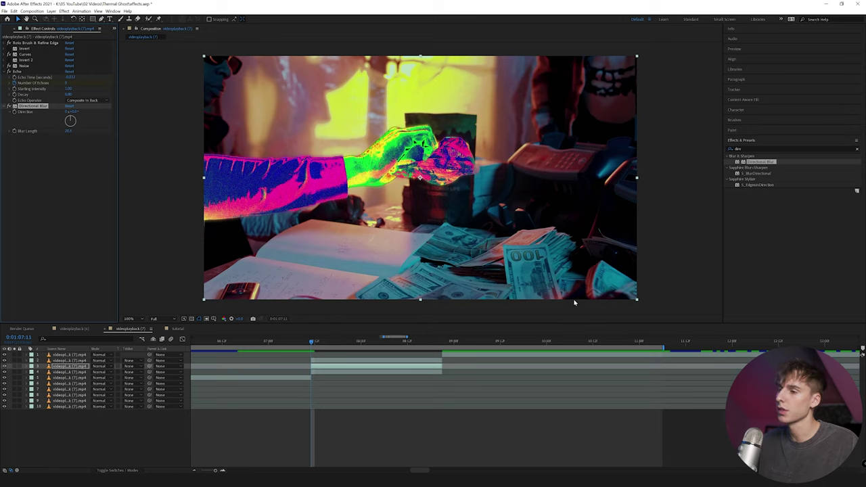
- Preview the blurred echo trail from two frames before the hand clip begins
click(303, 341)
key(space)
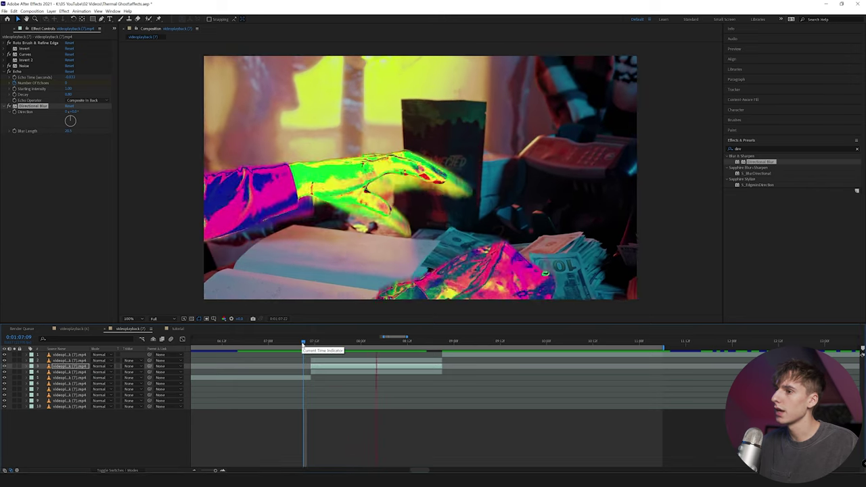
- Play the hand clip again from just before its start to check the blurred echo trail
key(space)
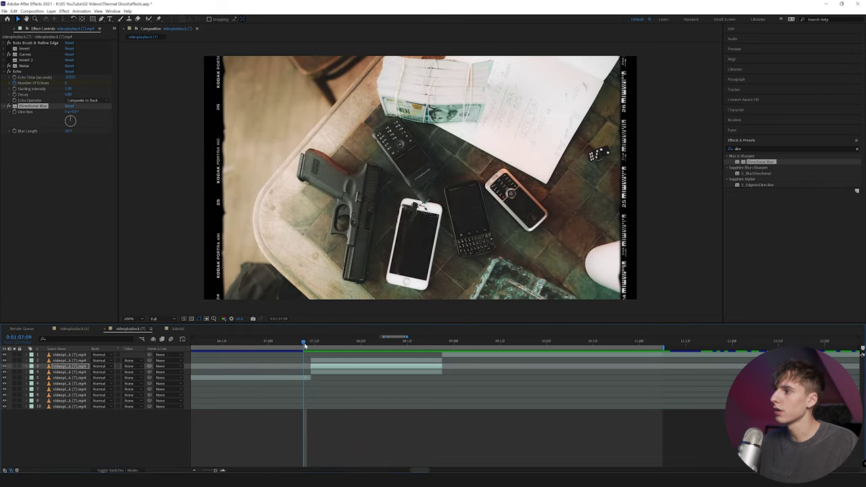
key(space)
mouse_move(318, 342)
mouse_down()
mouse_move(404, 344)
mouse_move(306, 343)
mouse_up()
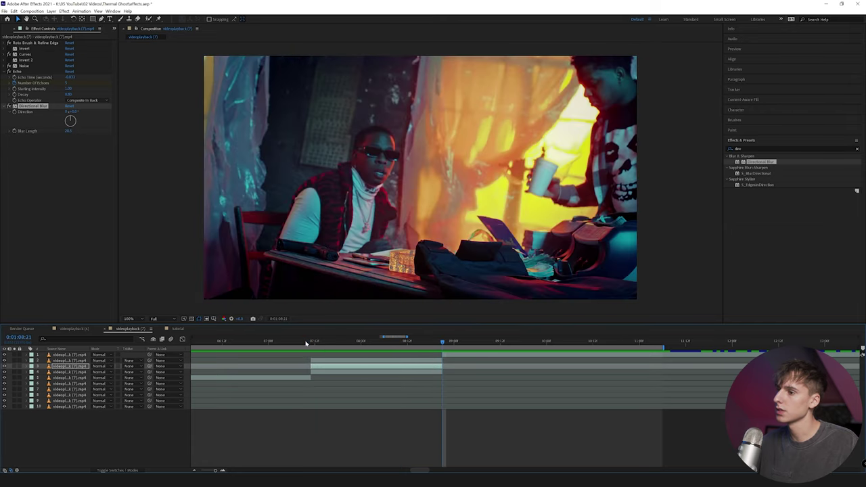
- Apply the S_Flicker effect to the echo layer and play back the hand clip
click(361, 344)
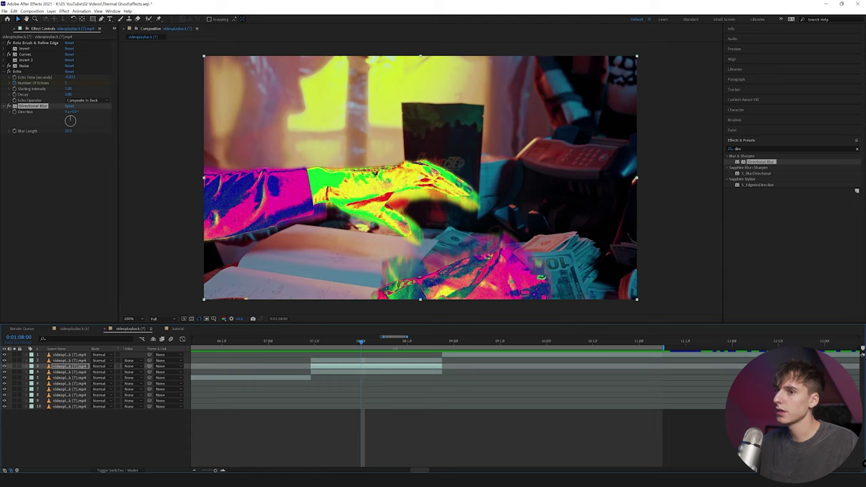
click(758, 150)
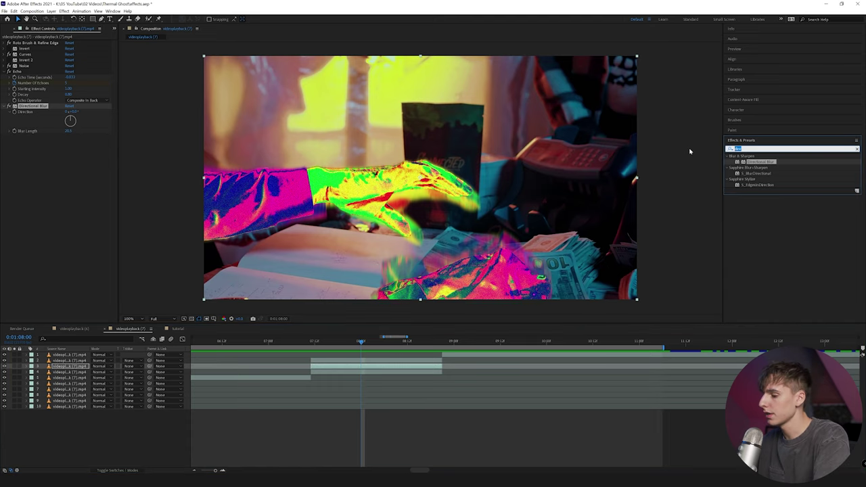
text(flick)
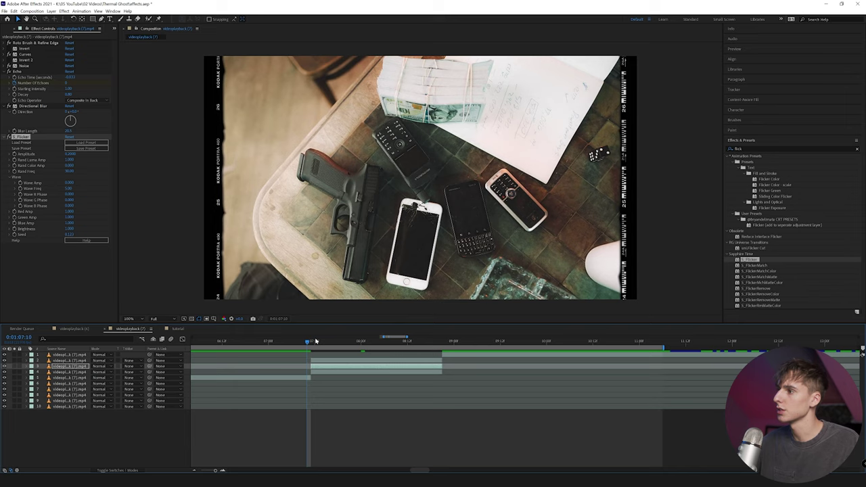
key(space)
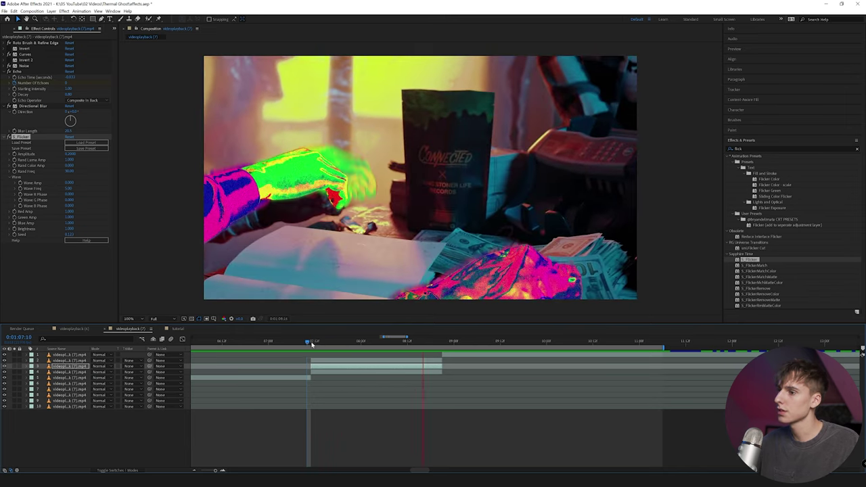
- Set the Amplitude of the S_Flicker effect on the echo layer to 0.8
click(311, 341)
click(77, 154)
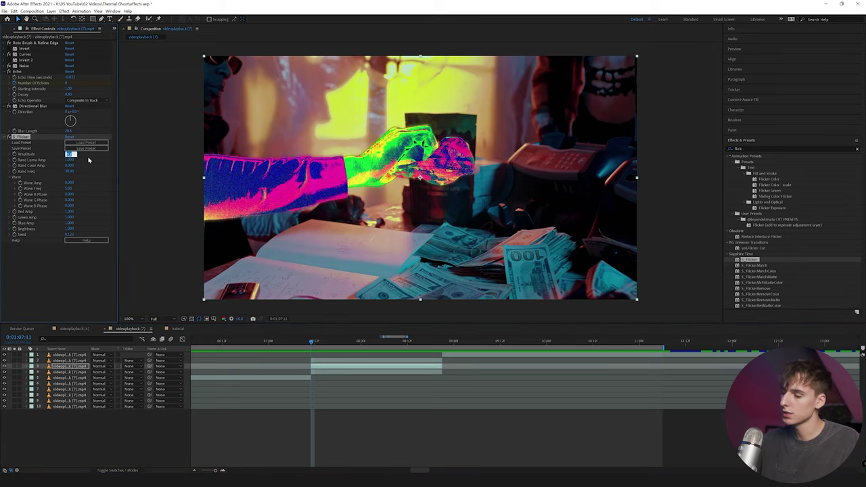
text(0.8)
click(61, 282)
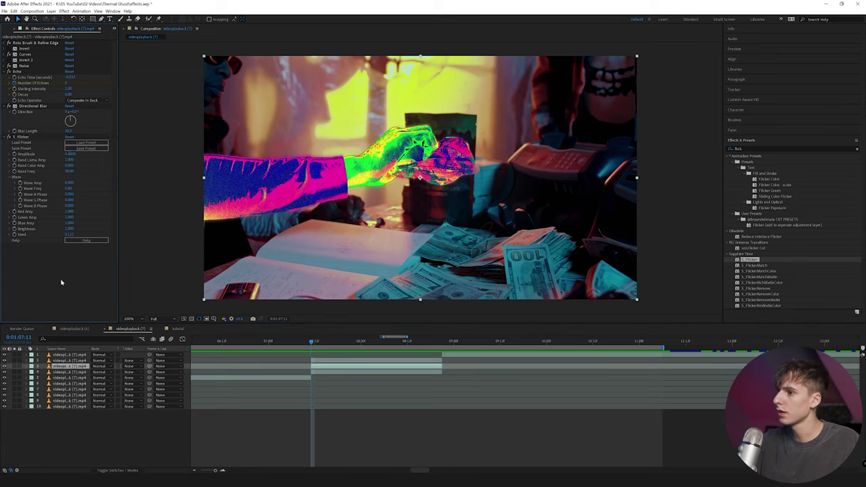
- Play back the hand clip from just before its start and scrub through it to check the stronger flicker
click(299, 342)
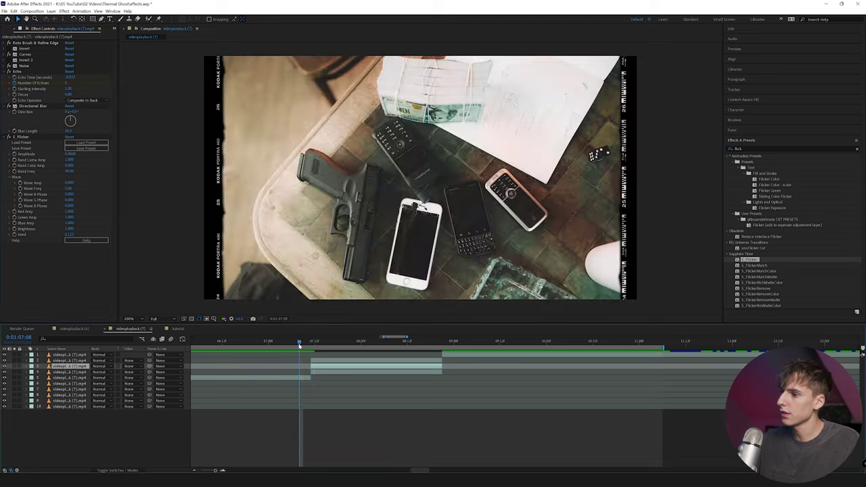
key(space)
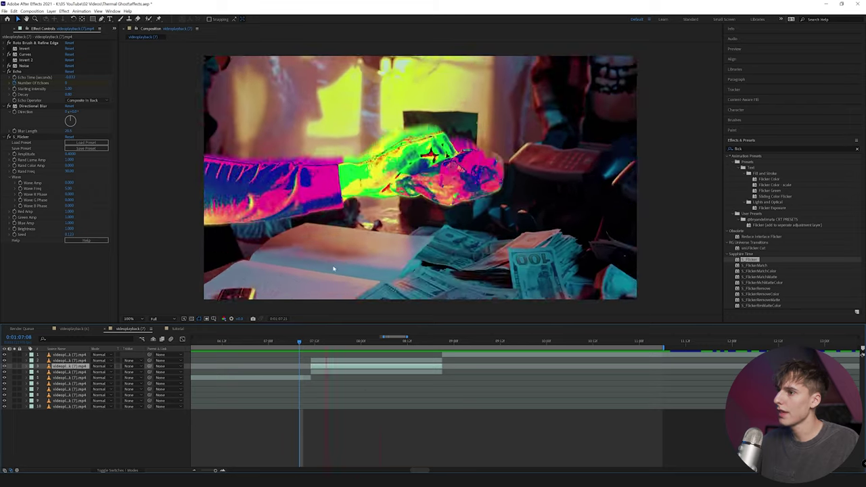
key(space)
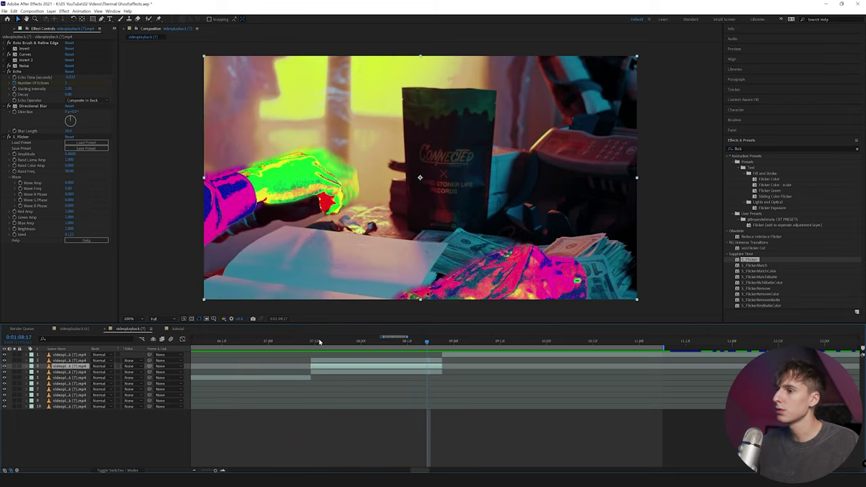
mouse_move(309, 342)
mouse_down()
mouse_move(383, 341)
mouse_move(314, 342)
mouse_up()
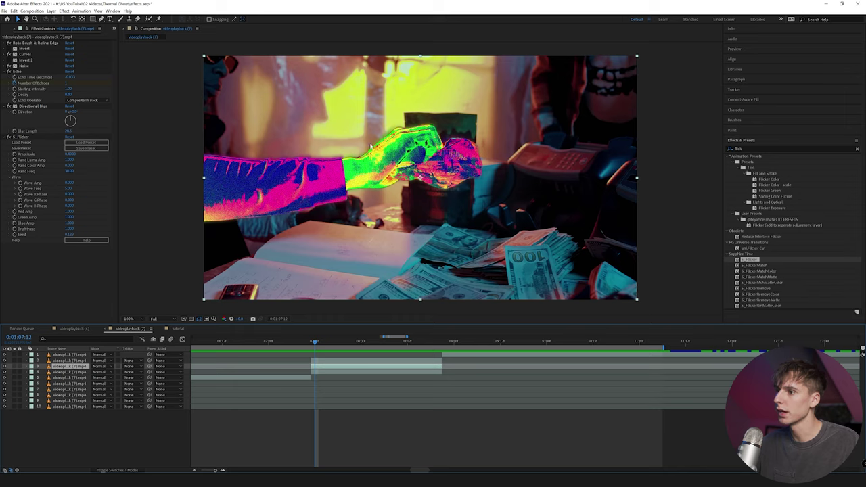
drag(315, 343, 406, 343)
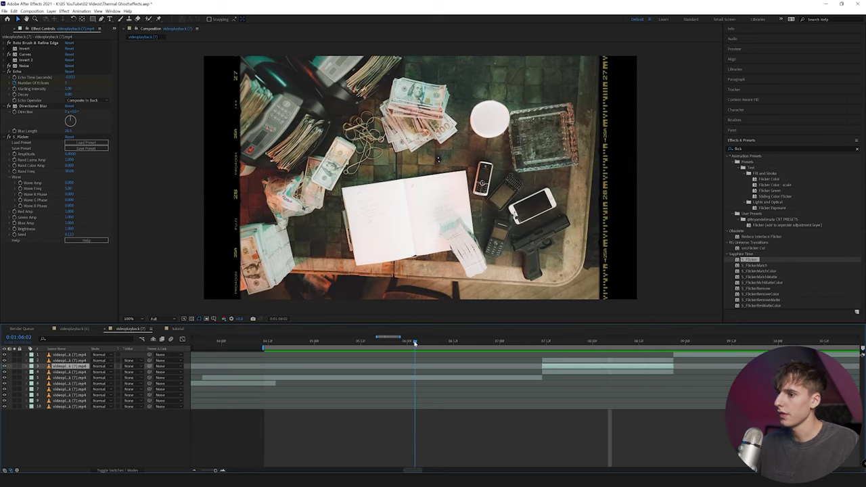
drag(415, 343, 417, 342)
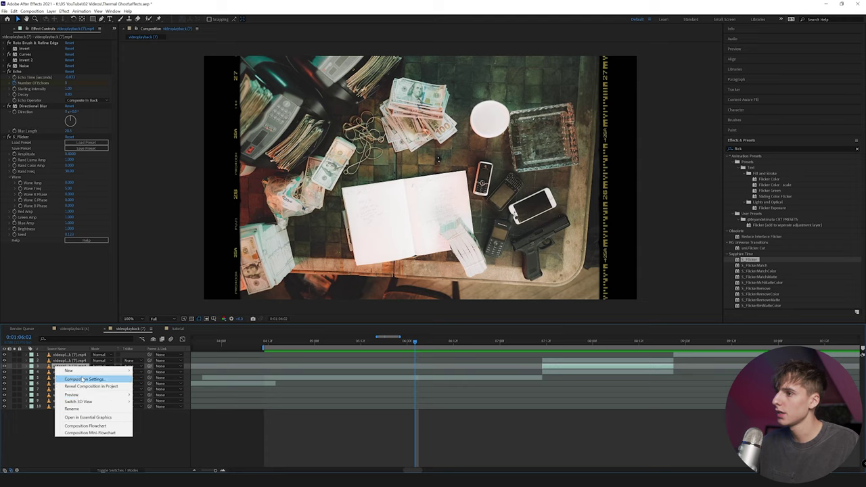
right_click(445, 220)
click(434, 445)
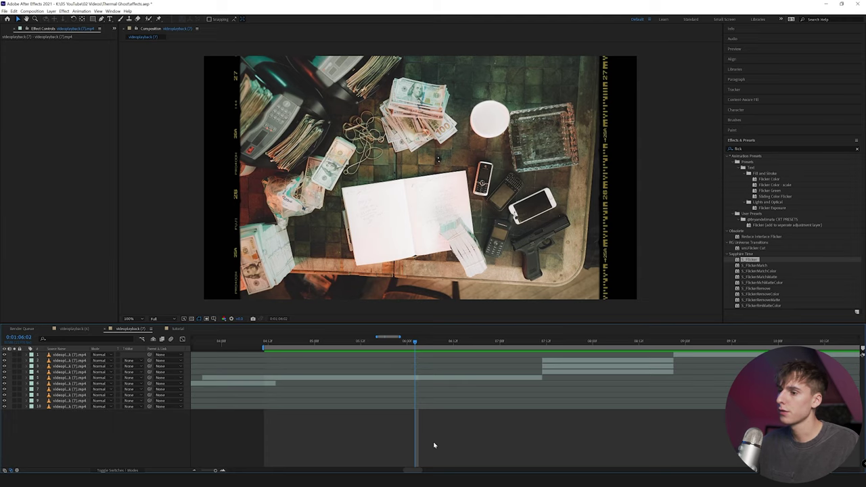
drag(352, 344, 341, 354)
click(339, 378)
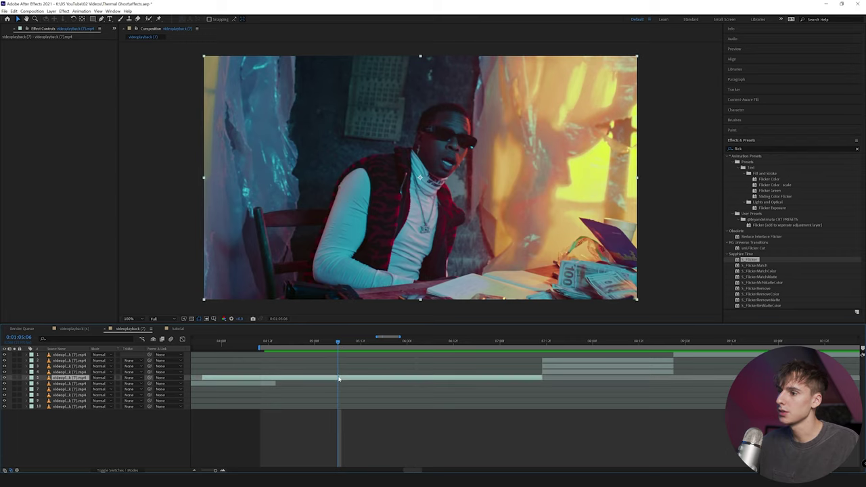
right_click(339, 378)
mouse_move(398, 236)
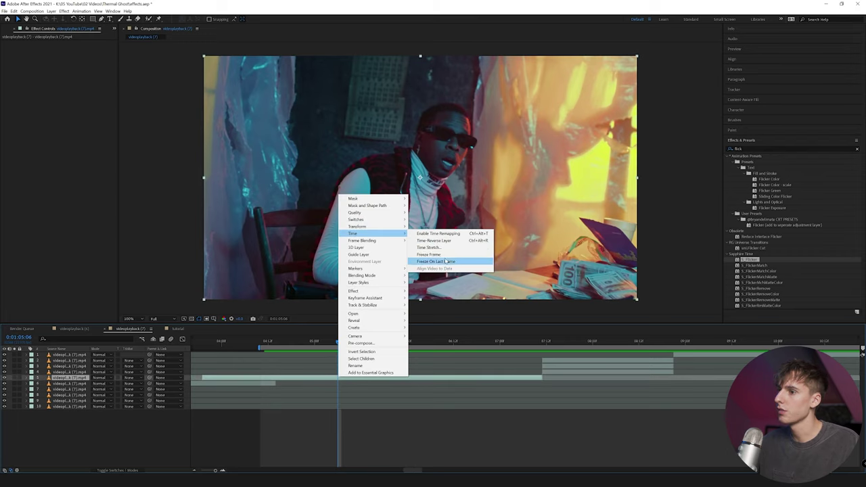
click(357, 395)
- Create an adjustment layer directly above the layer 5 footage, with the current time at 0:01:06:02
drag(338, 343, 416, 343)
click(415, 378)
right_click(73, 456)
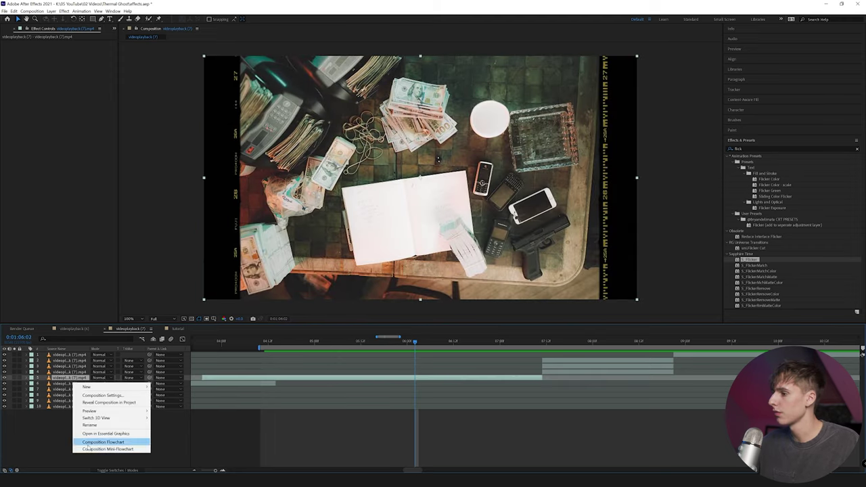
mouse_move(95, 385)
click(175, 438)
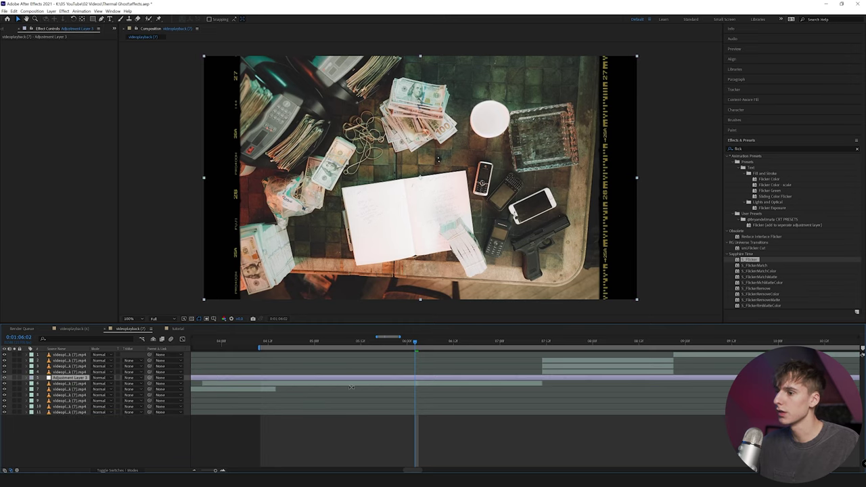
- Trim the adjustment layer so it only spans the tabletop shots from 0:01:06:02 to 0:01:07:11
key(ctrl+shift+d)
click(408, 383)
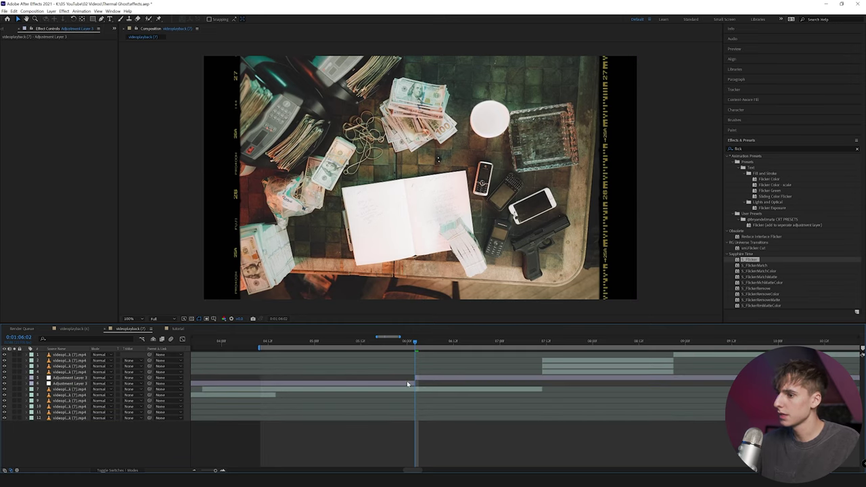
key(Delete)
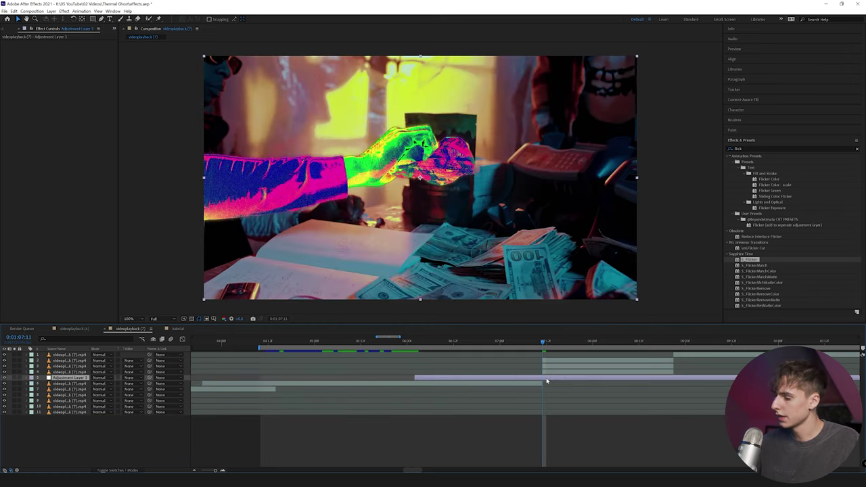
key(alt+bracketright)
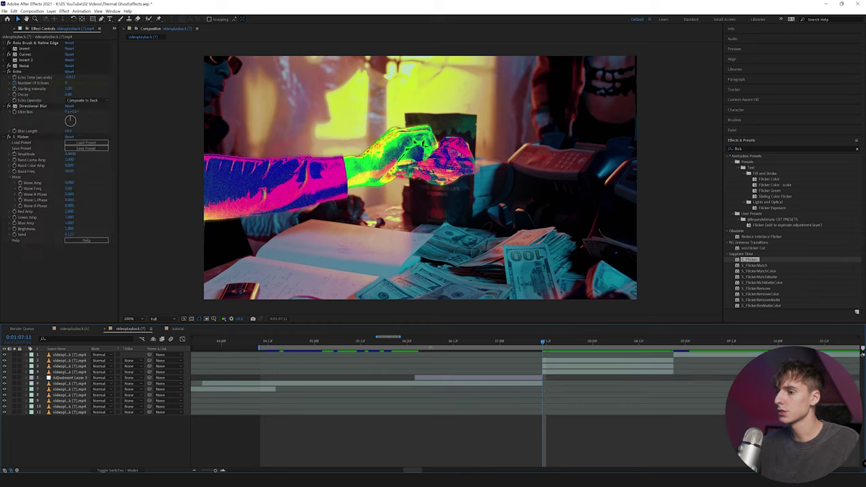
- Split the adjustment layer into three parts where the tabletop shots change, at 0:01:06:12 and about 0:01:07:00
click(414, 344)
click(425, 378)
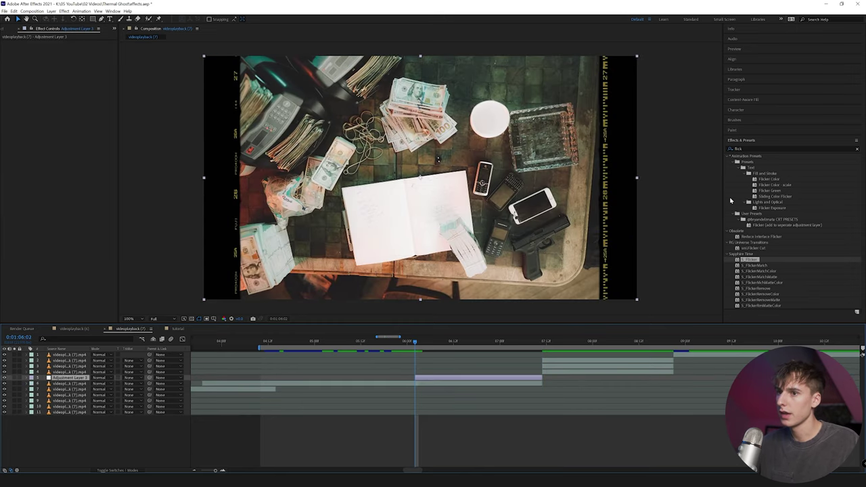
click(728, 163)
drag(445, 344, 454, 345)
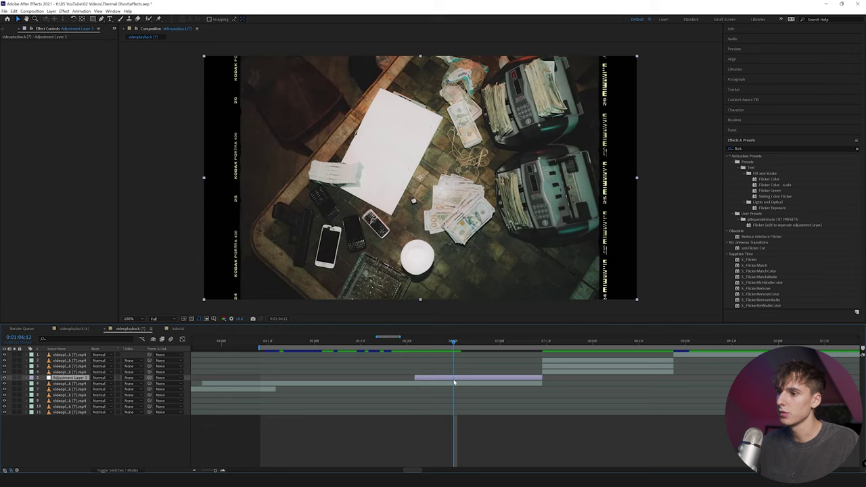
key(ctrl+shift+d)
drag(461, 343, 501, 344)
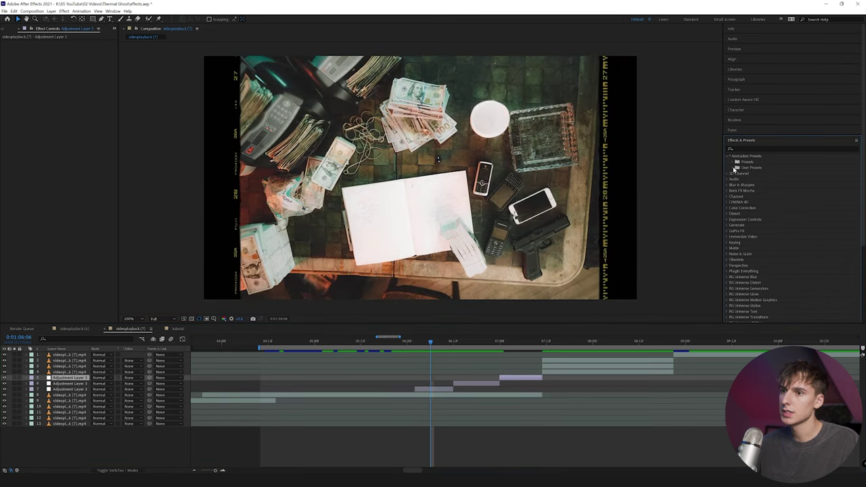
- Apply the Dark Thermal preset to the first adjustment layer part and narrow the layer to the film frame's width
click(734, 168)
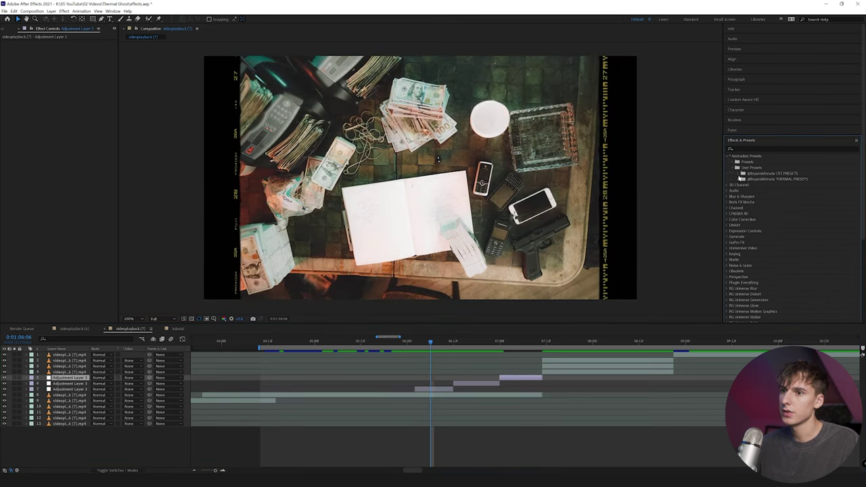
click(739, 179)
drag(763, 219, 438, 392)
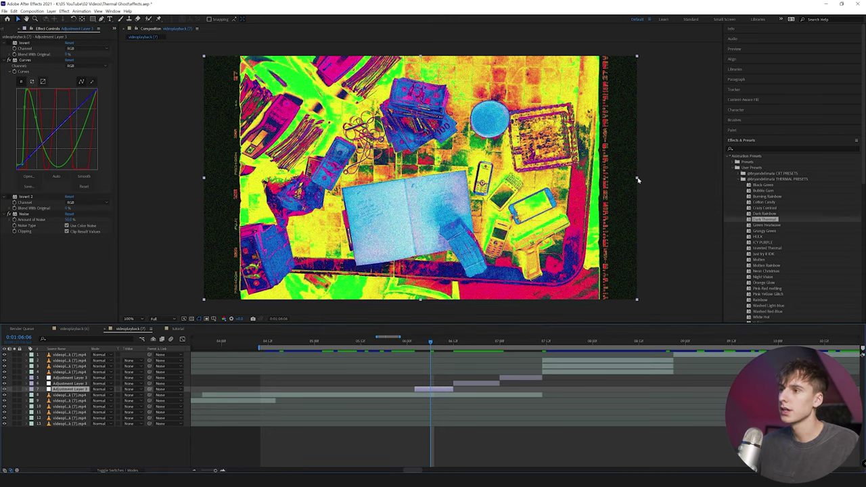
drag(637, 182, 611, 181)
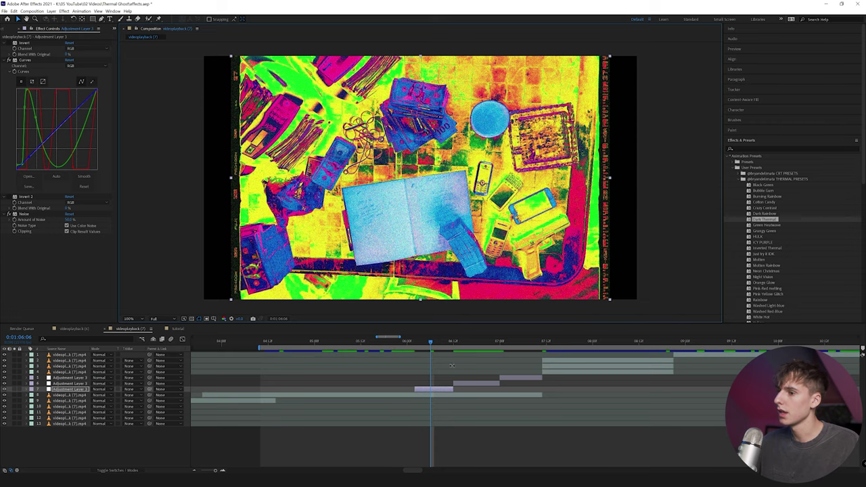
- Apply the Dark Thermal preset to the other two adjustment layer parts and narrow the middle one to its film frame
click(458, 344)
click(485, 384)
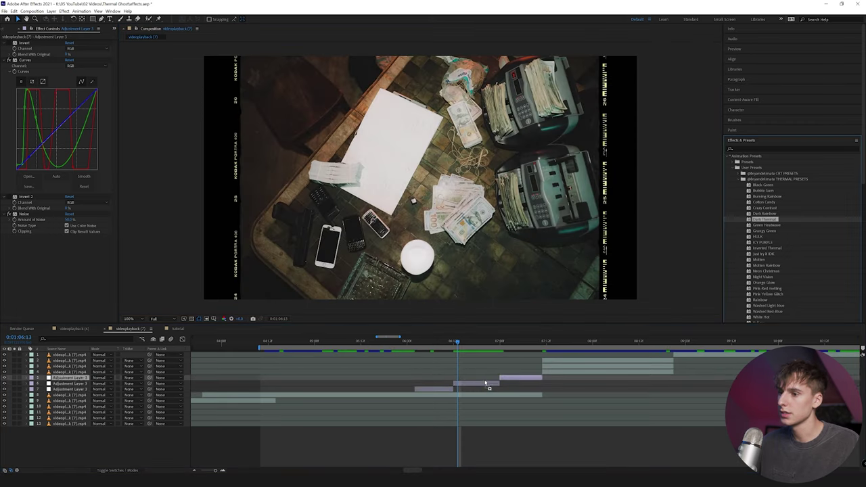
click(410, 344)
key(space)
key(space)
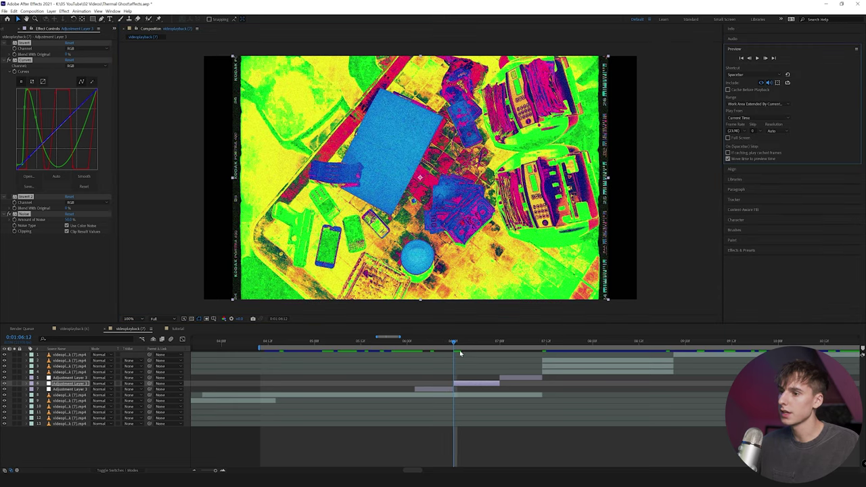
click(462, 384)
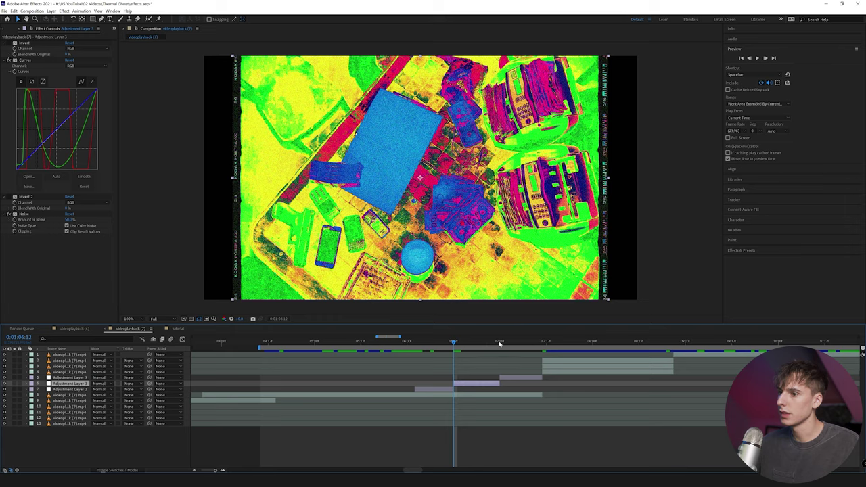
- Narrow the last adjustment layer part to the film frame's side edges at 0:01:07:01
click(502, 342)
click(514, 378)
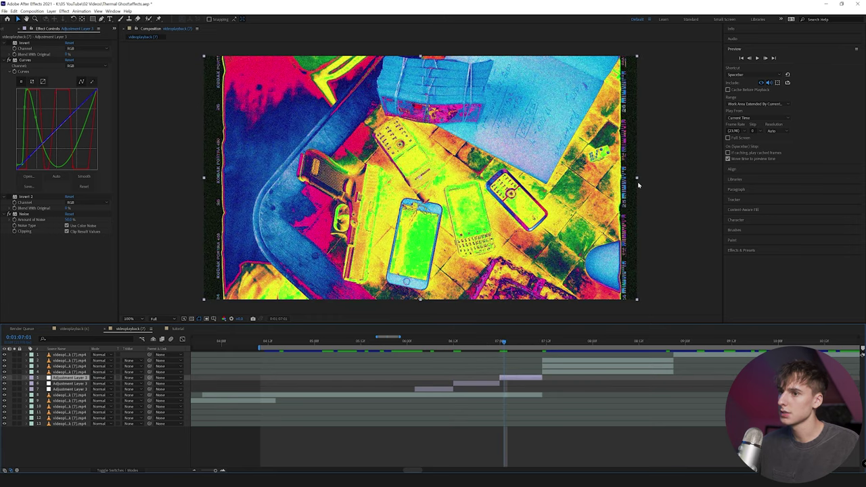
drag(636, 179, 629, 180)
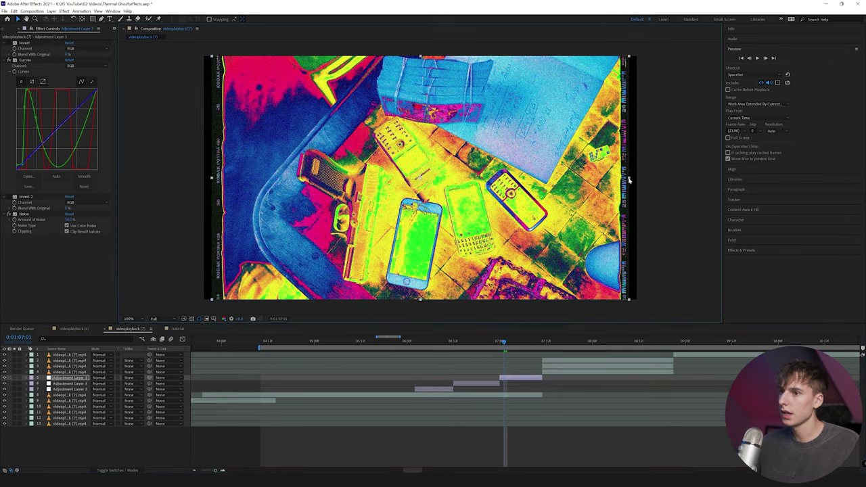
- Hide all three adjustment layers with the first tabletop shot in view
mouse_move(419, 342)
mouse_down()
mouse_move(452, 347)
mouse_move(427, 342)
mouse_up()
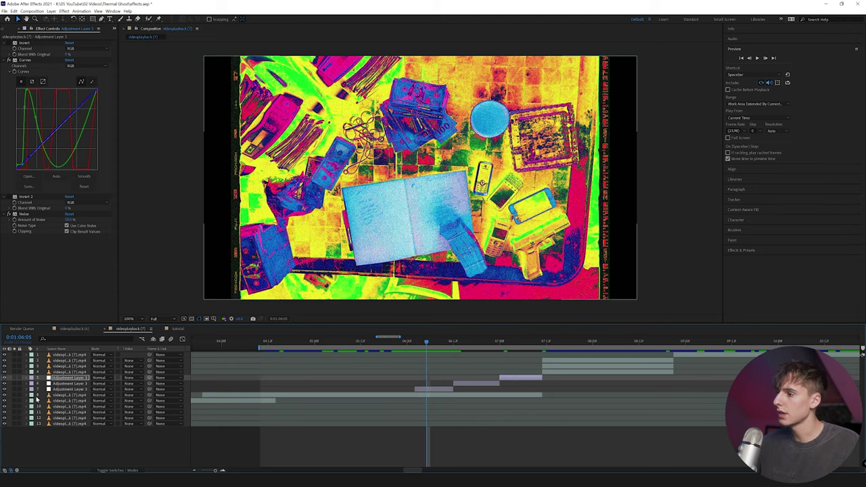
drag(4, 389, 5, 377)
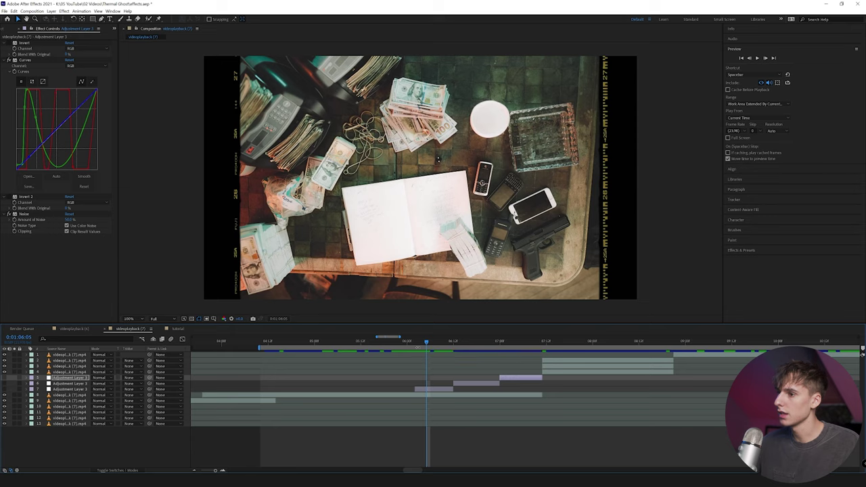
- Play the tabletop shots without the thermal look and show all three adjustment layers again
click(417, 342)
key(space)
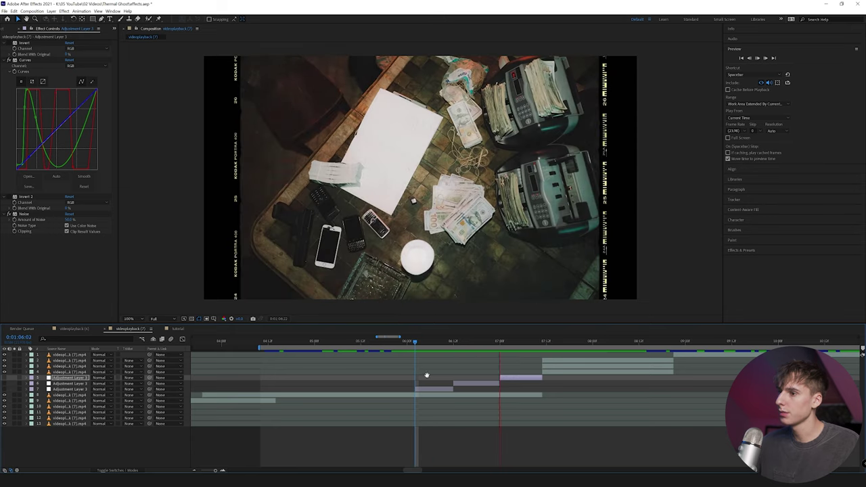
key(space)
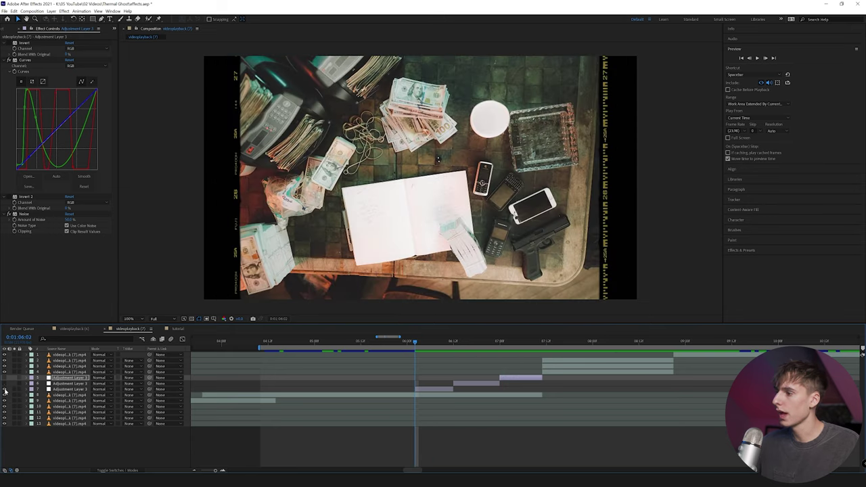
drag(4, 390, 4, 377)
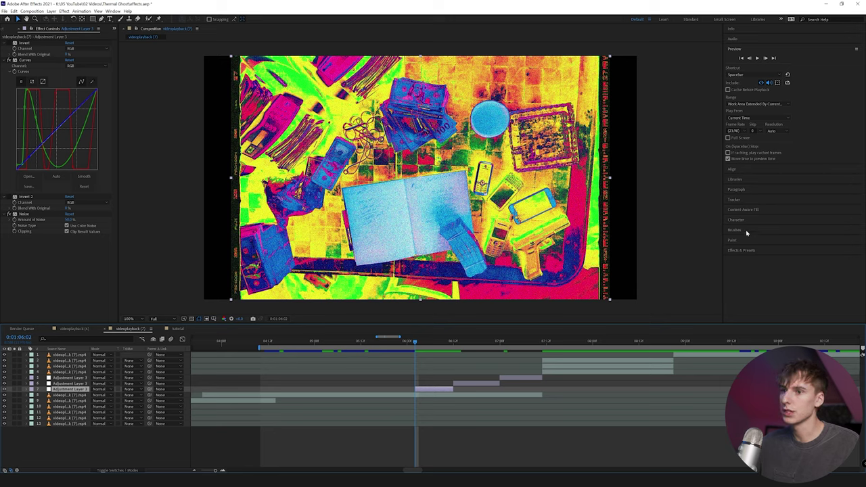
- Apply S_Flicker above Invert on the first adjustment layer and set its Amplitude to 0.5
click(744, 250)
click(759, 149)
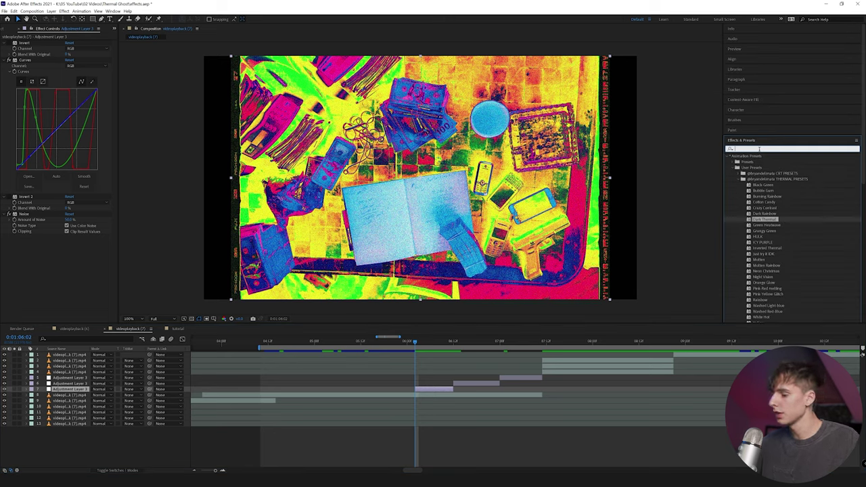
text(flicker)
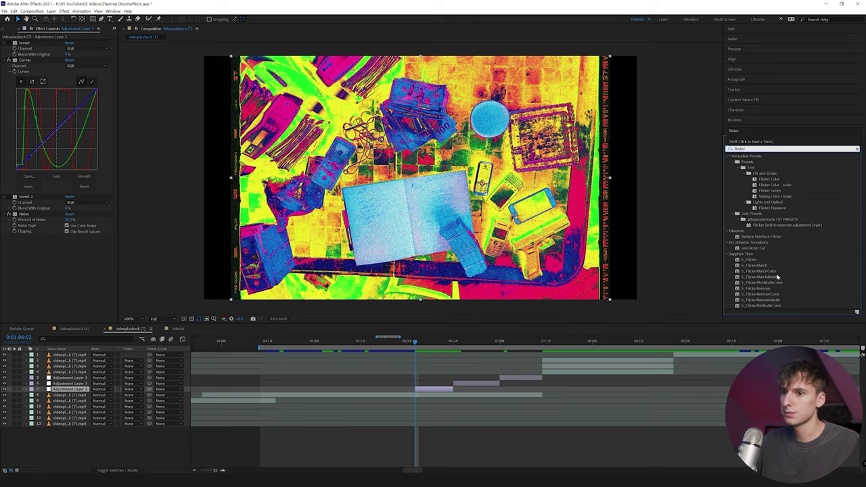
drag(750, 260, 45, 51)
click(71, 60)
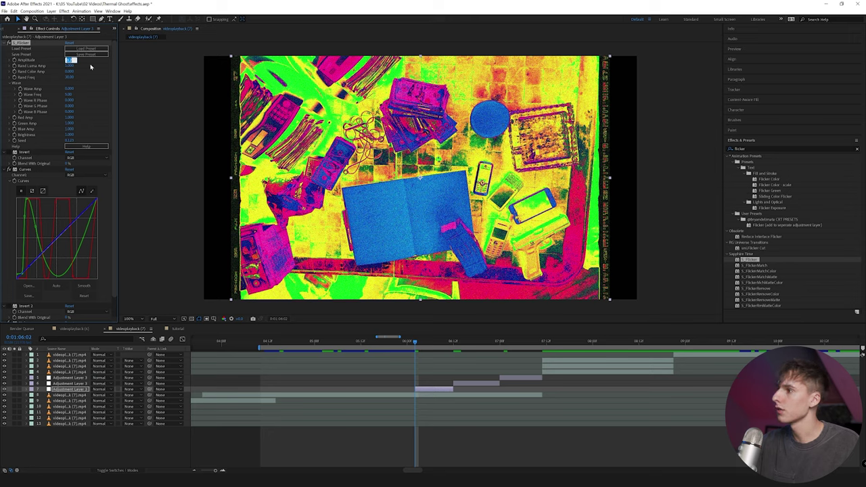
key(Return)
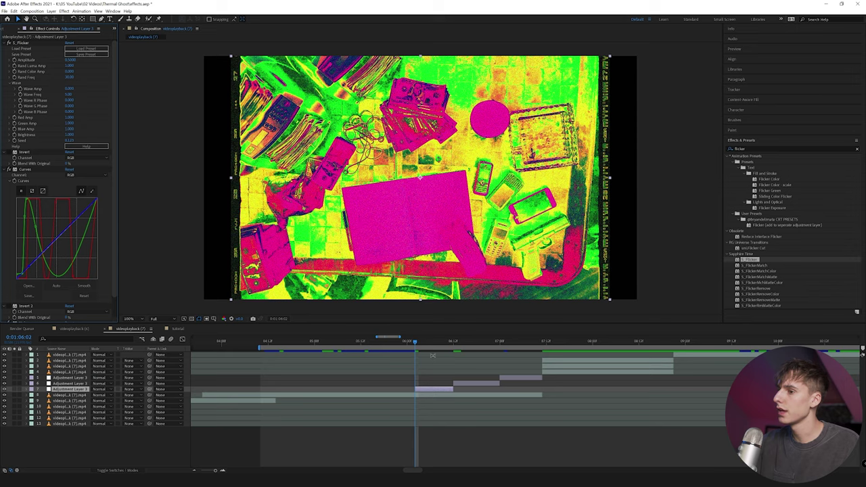
drag(417, 345, 463, 353)
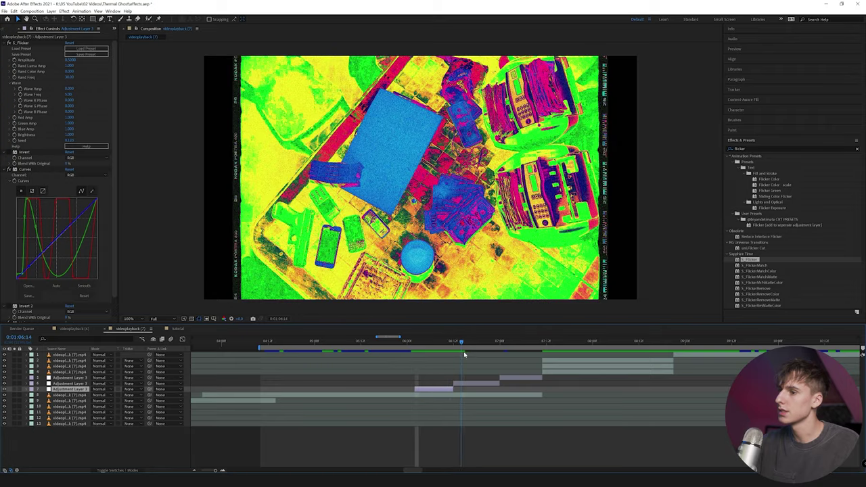
- Copy the S_Flicker effect to the other two adjustment layers and place it above Invert on each
click(21, 43)
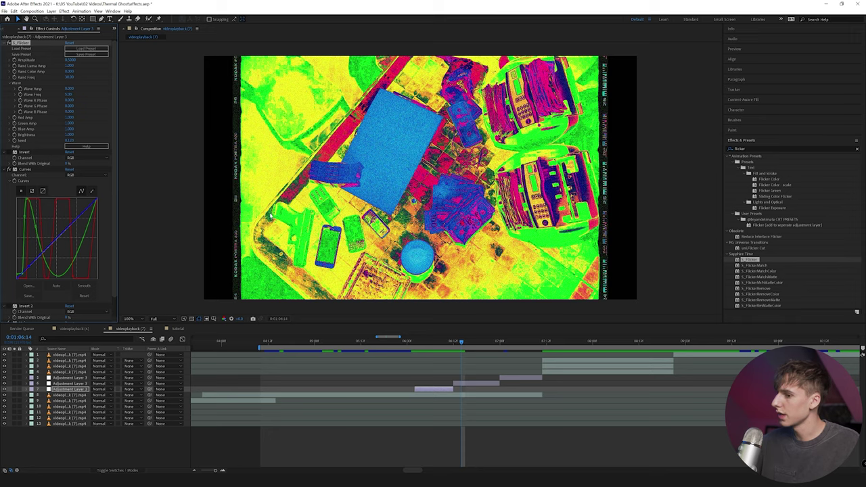
click(501, 377)
key(ctrl+v)
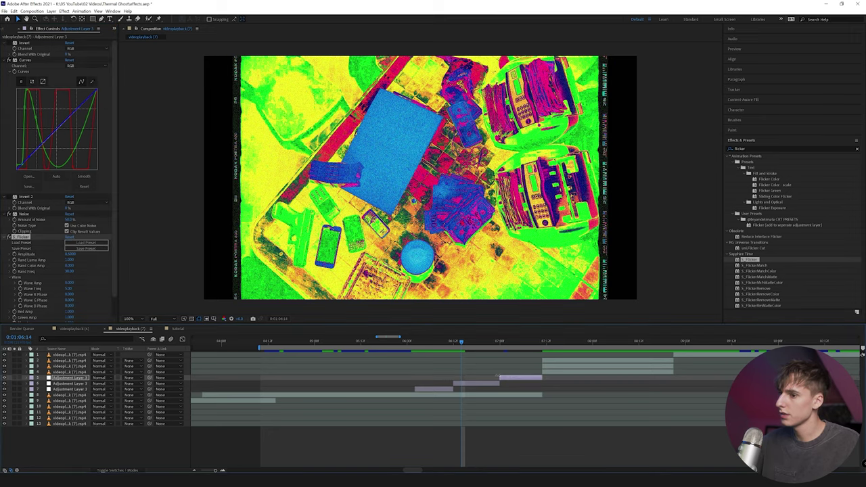
drag(20, 238, 27, 45)
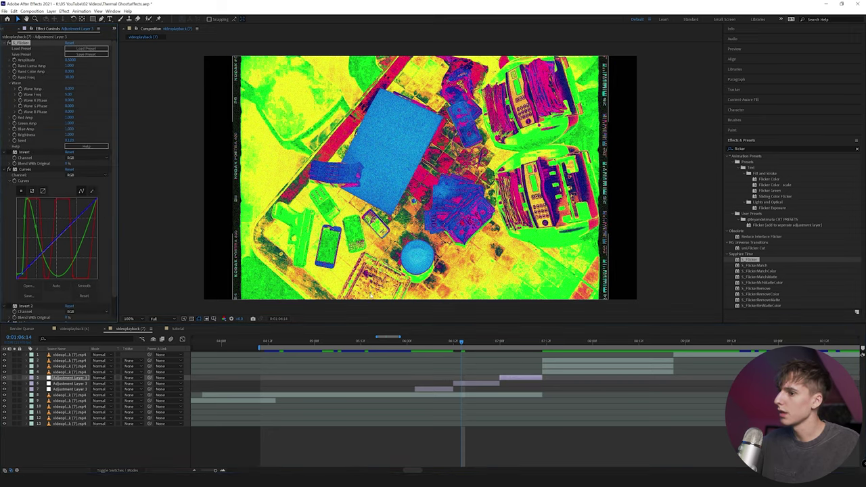
click(467, 384)
drag(21, 239, 23, 43)
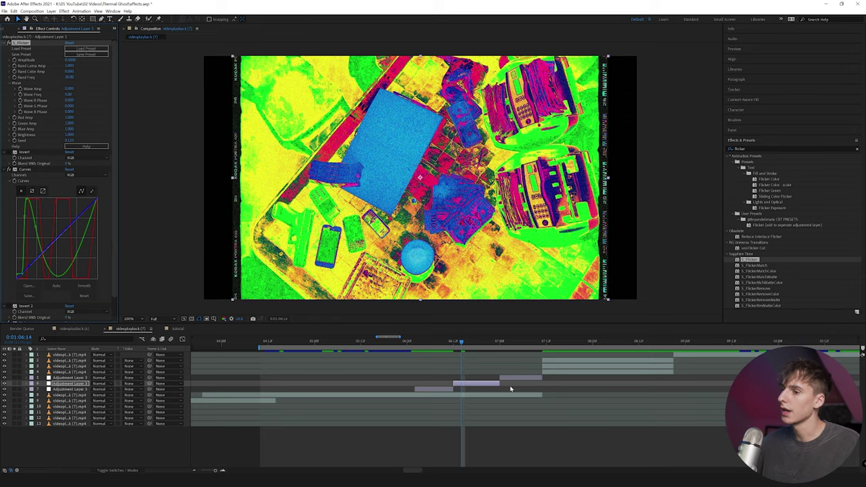
- Preview the flickering tabletop shots and adjust the S_Flicker Amplitude on the first adjustment layer
drag(461, 342, 404, 343)
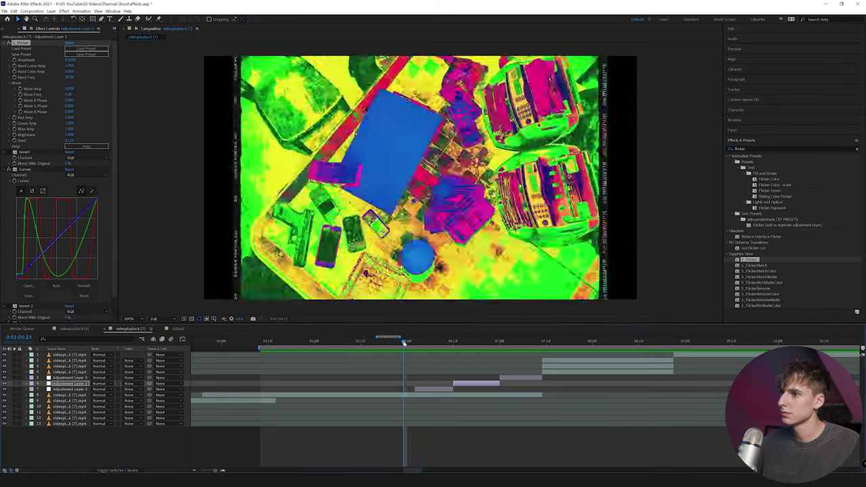
key(space)
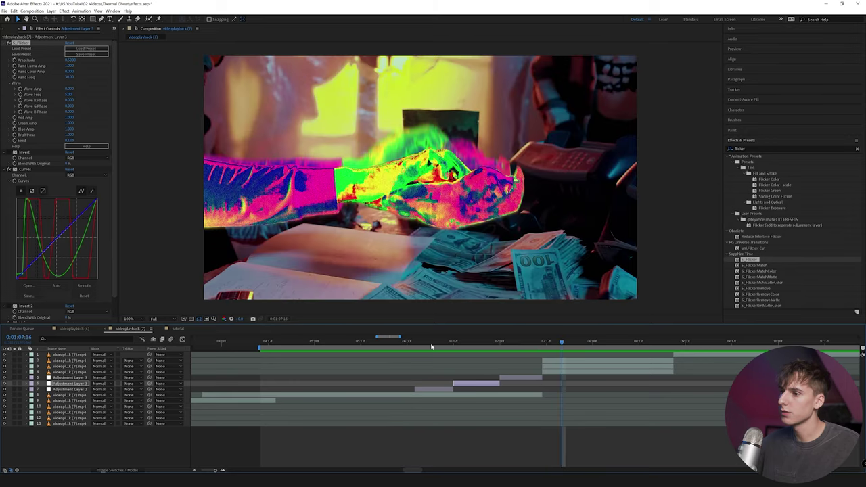
click(431, 343)
click(434, 391)
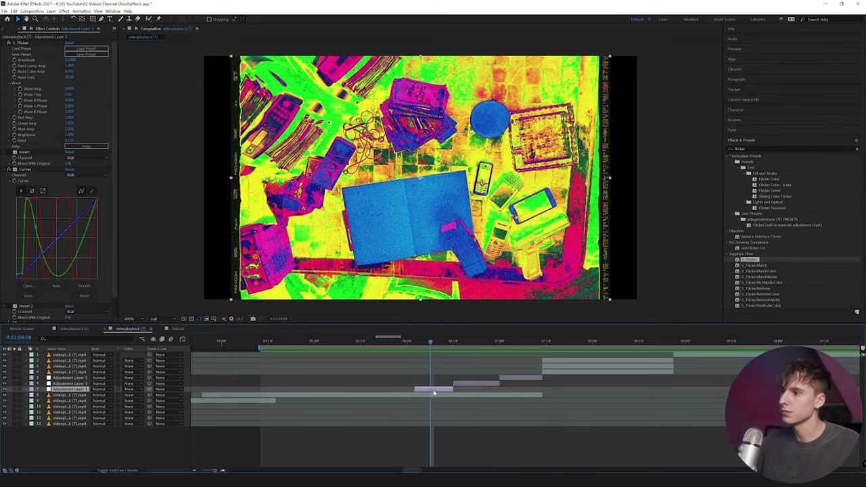
click(71, 60)
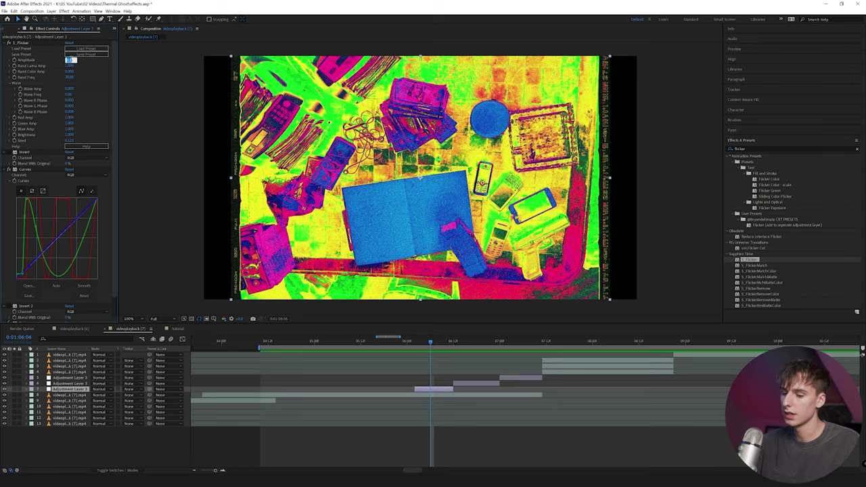
key(Return)
click(411, 343)
key(space)
- Undo the S_Flicker effects on the adjustment layers and replay the tabletop shots
drag(410, 344, 447, 348)
key(ctrl+z)
key(ctrl+z)
click(410, 342)
key(space)
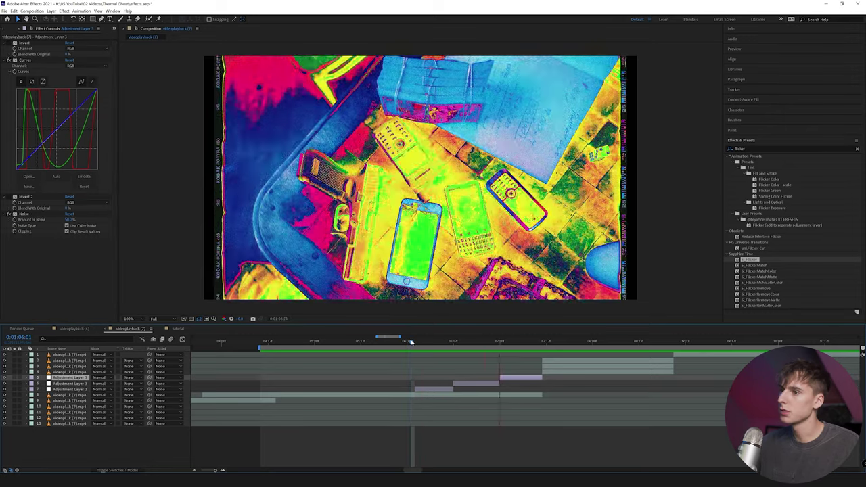
- Limit the work area to the section around the tabletop and hand shots and review the thermal effects there
drag(411, 341, 435, 343)
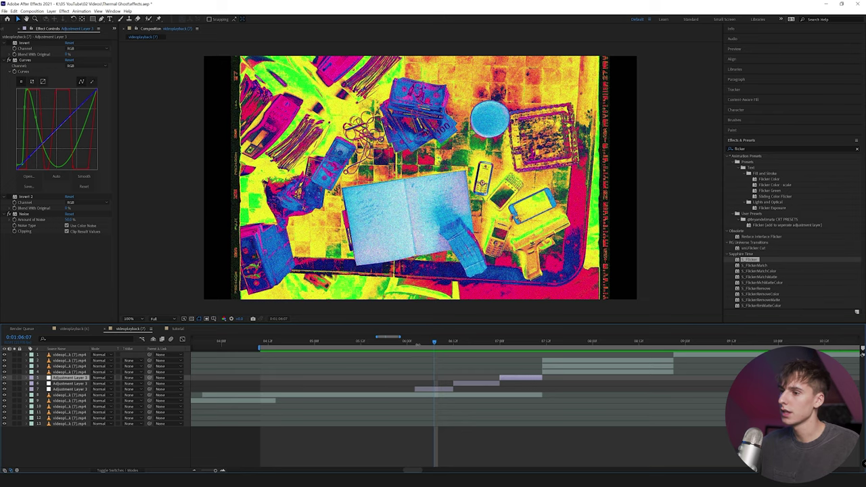
drag(435, 343, 700, 346)
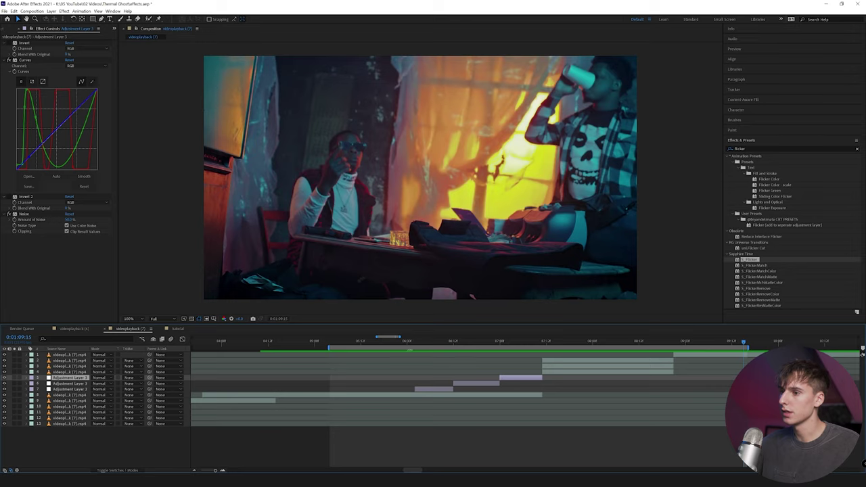
click(352, 343)
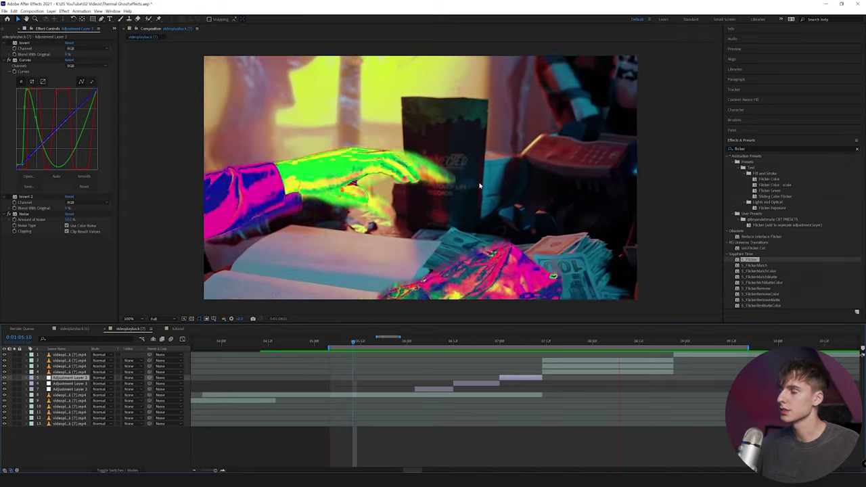
drag(508, 342, 586, 344)
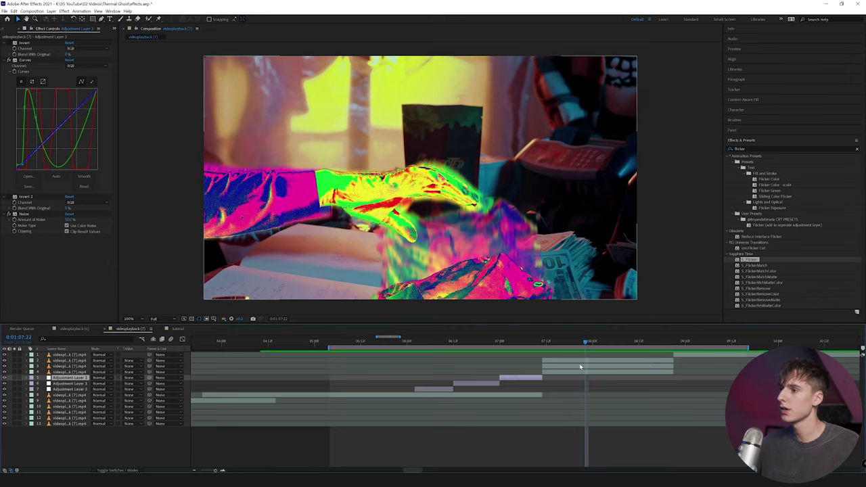
- Select the Curves effect of the middle adjustment layer at 0:01:06:16 and clear the flicker search
drag(583, 346, 469, 349)
click(477, 383)
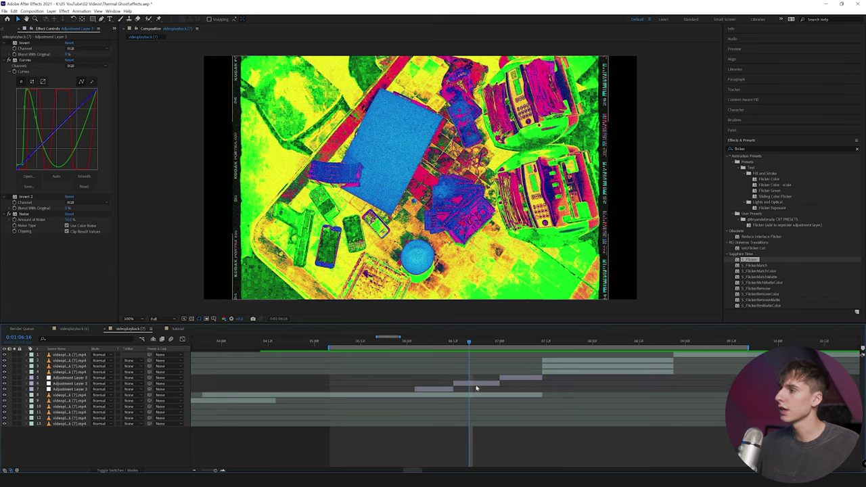
click(26, 61)
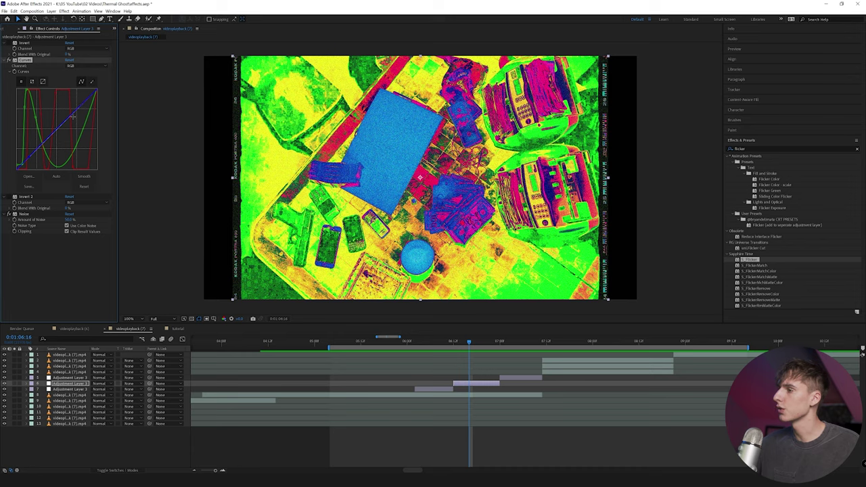
click(735, 164)
click(836, 147)
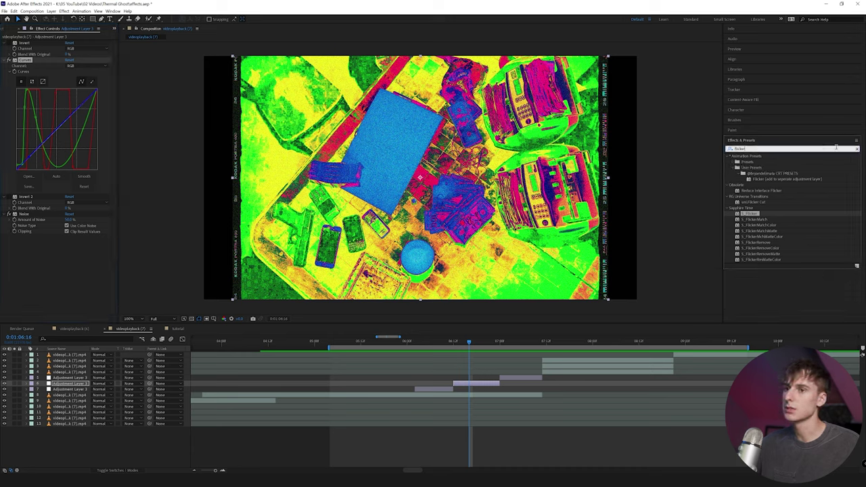
click(857, 149)
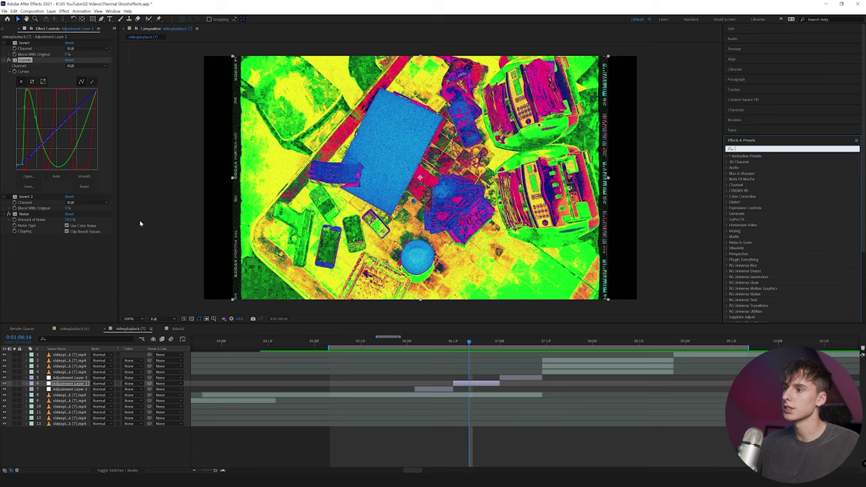
- Compare the middle adjustment layer's look with Invert 2 and Invert switched on and off
click(10, 196)
click(9, 197)
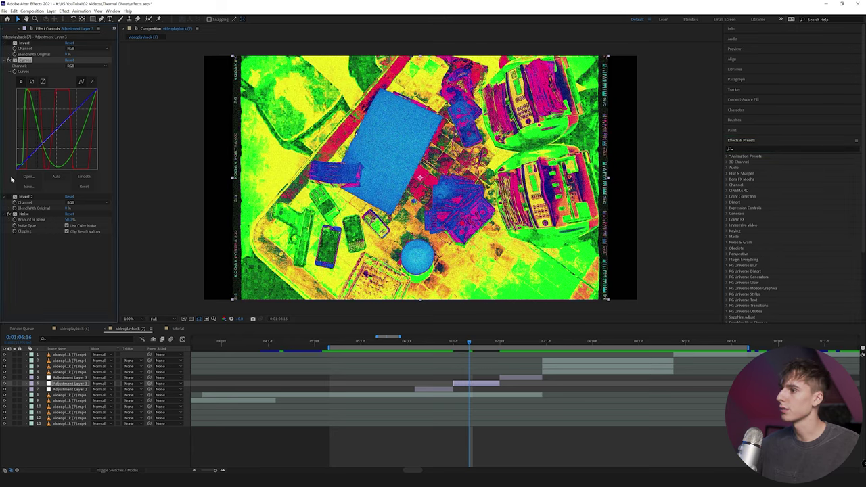
click(10, 43)
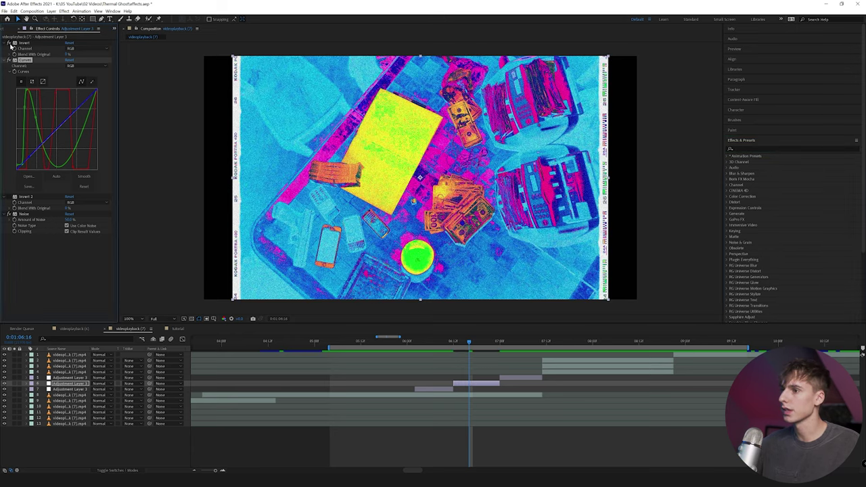
click(10, 43)
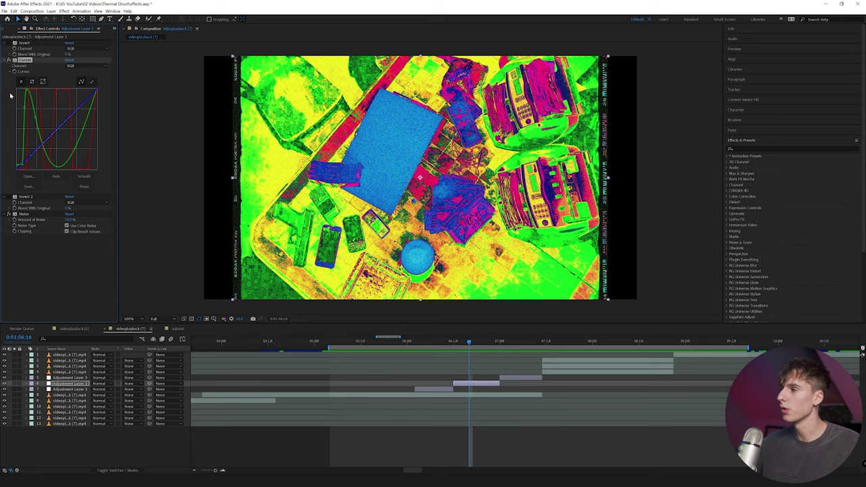
click(727, 156)
drag(416, 342, 394, 343)
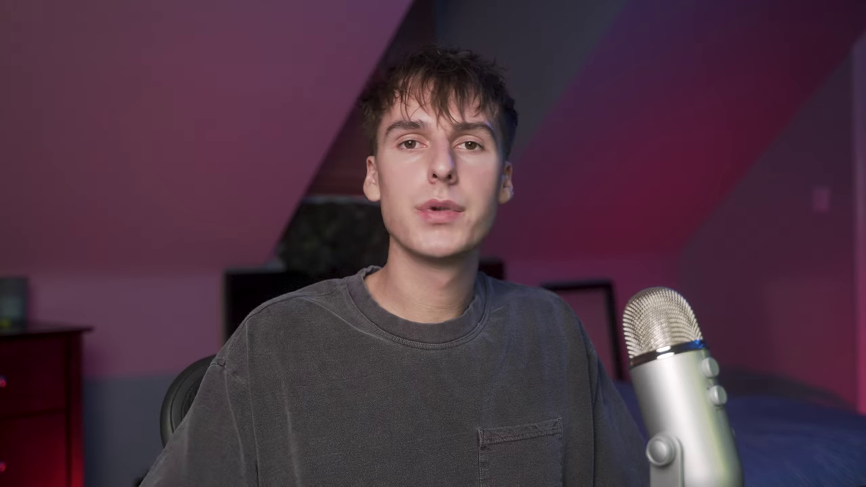